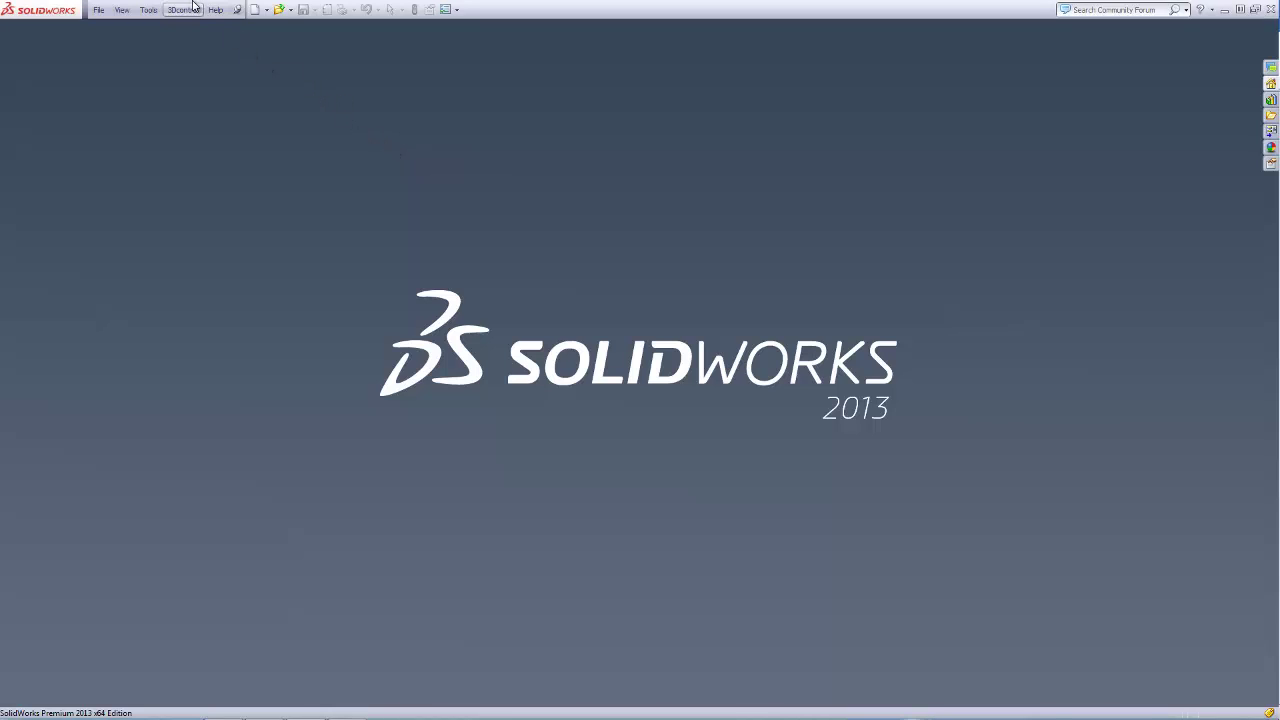
Review the loaded add-ins in the Add-Ins manager
click(148, 9)
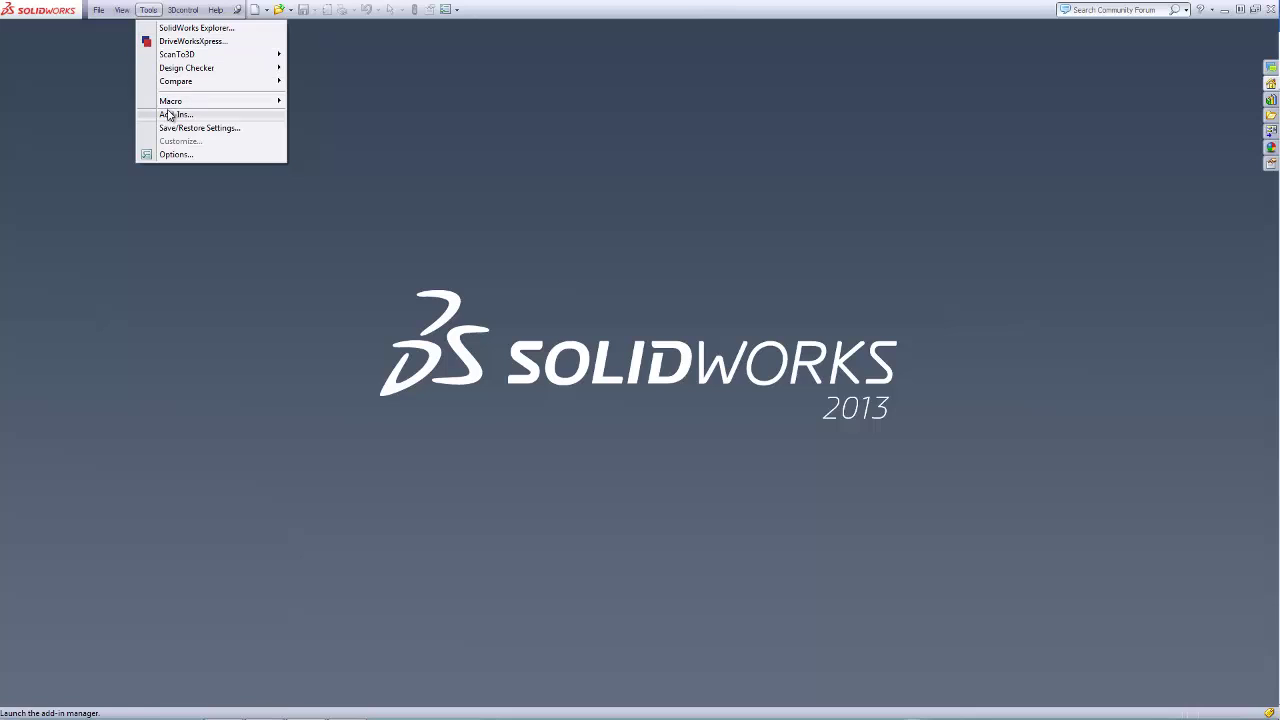
click(170, 115)
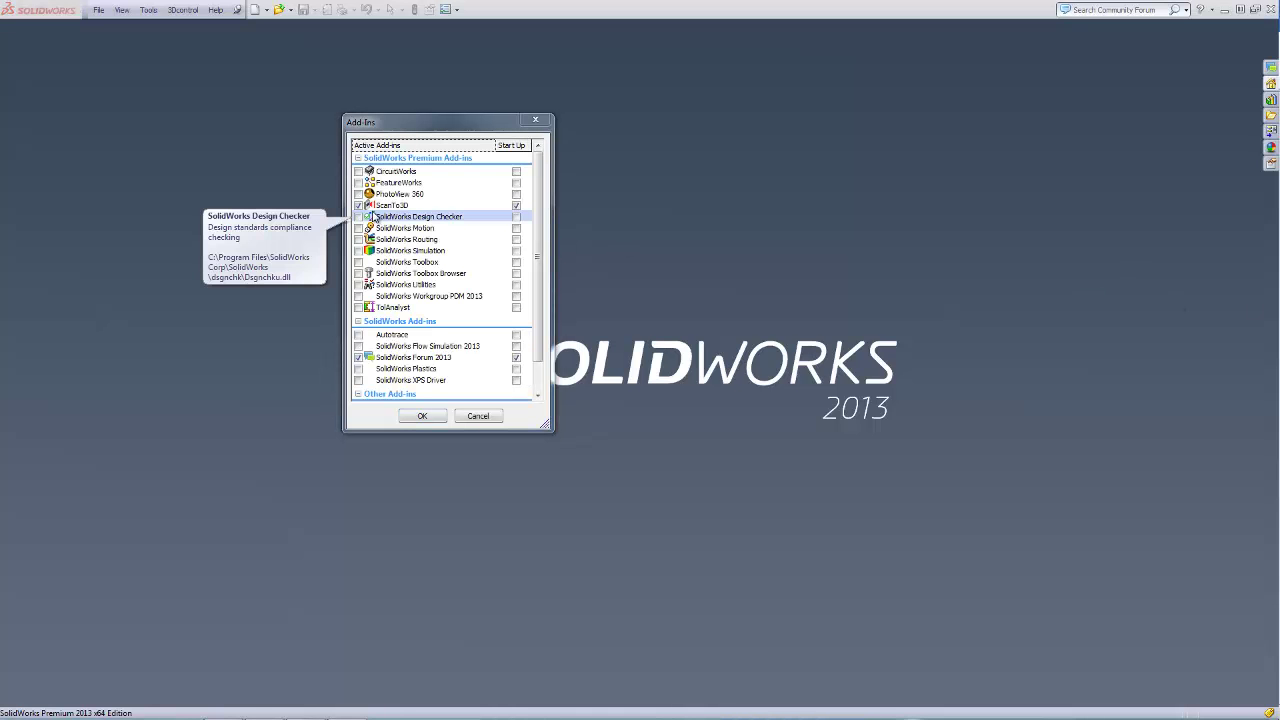
click(415, 414)
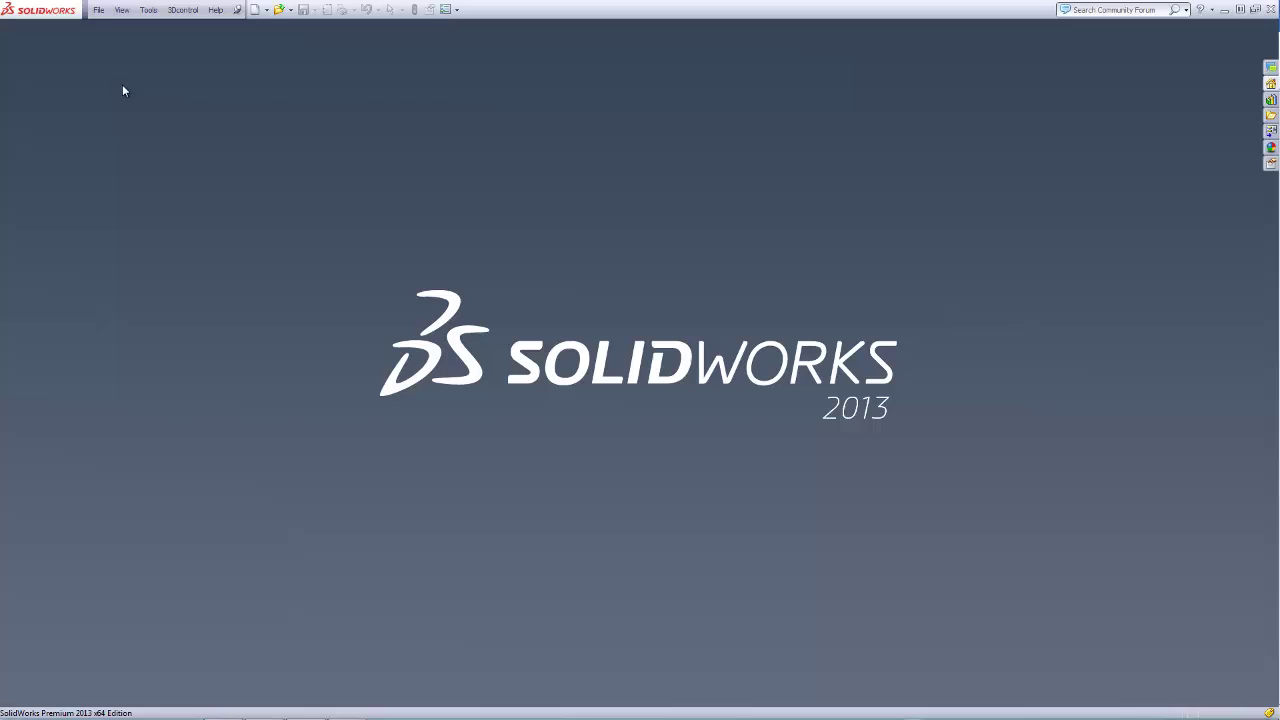
Browse to Automotive > Seat from Scan and filter the file list to Mesh Files
click(99, 10)
click(124, 41)
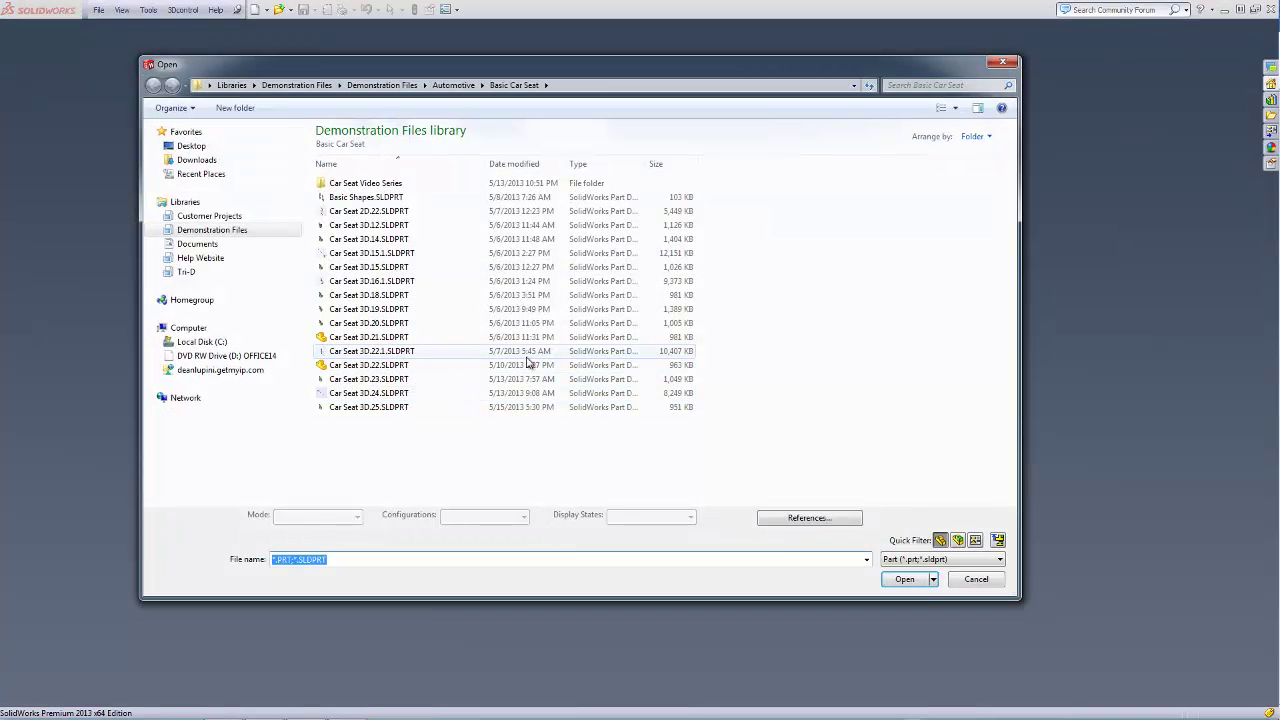
click(453, 85)
double_click(355, 197)
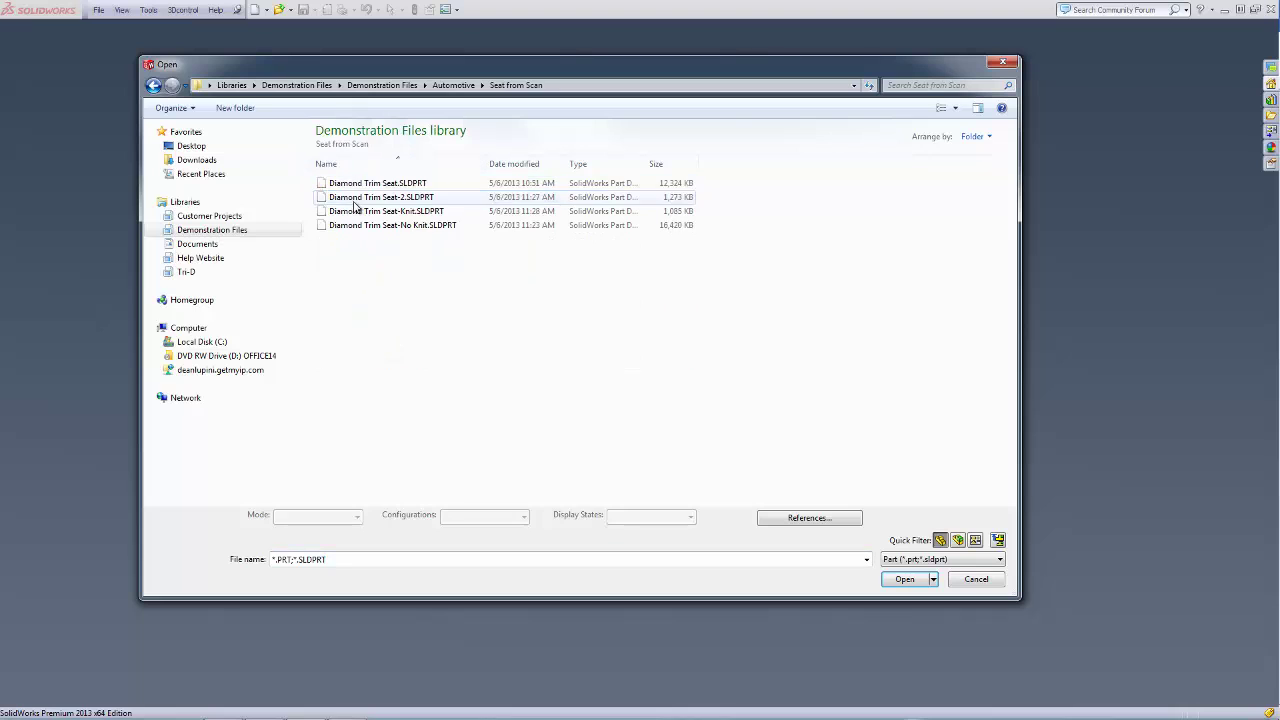
click(951, 560)
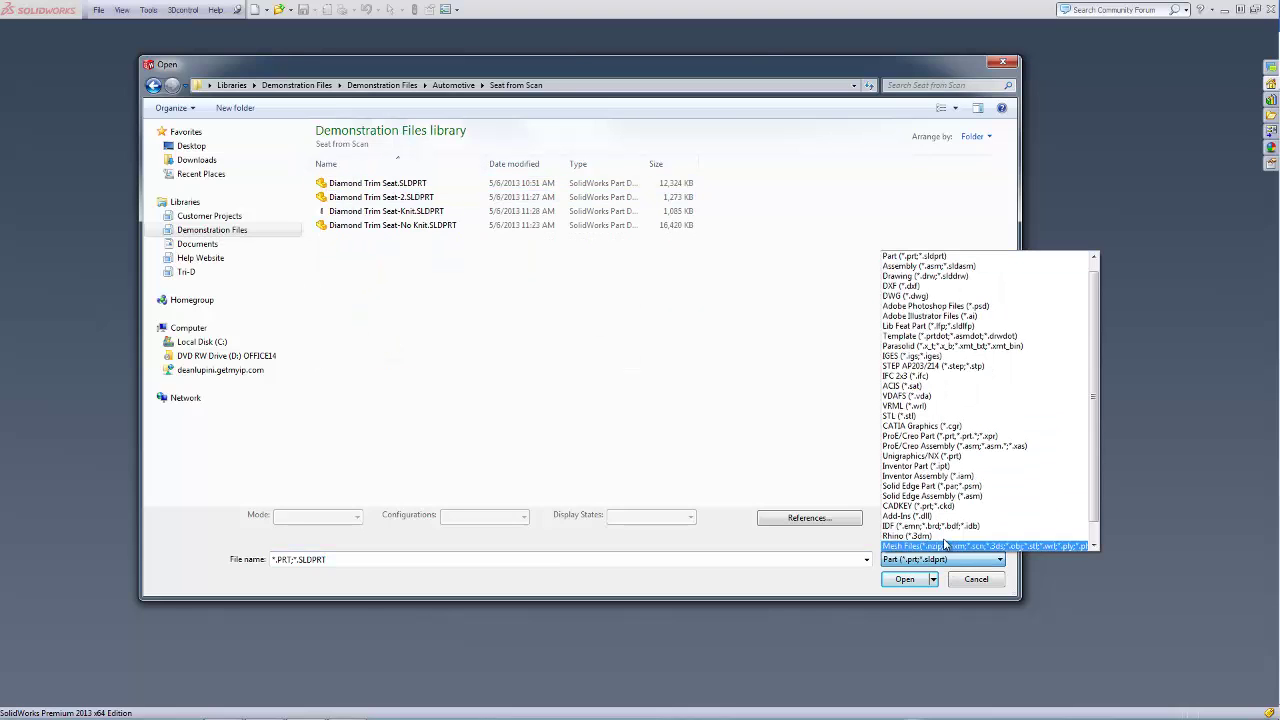
click(942, 547)
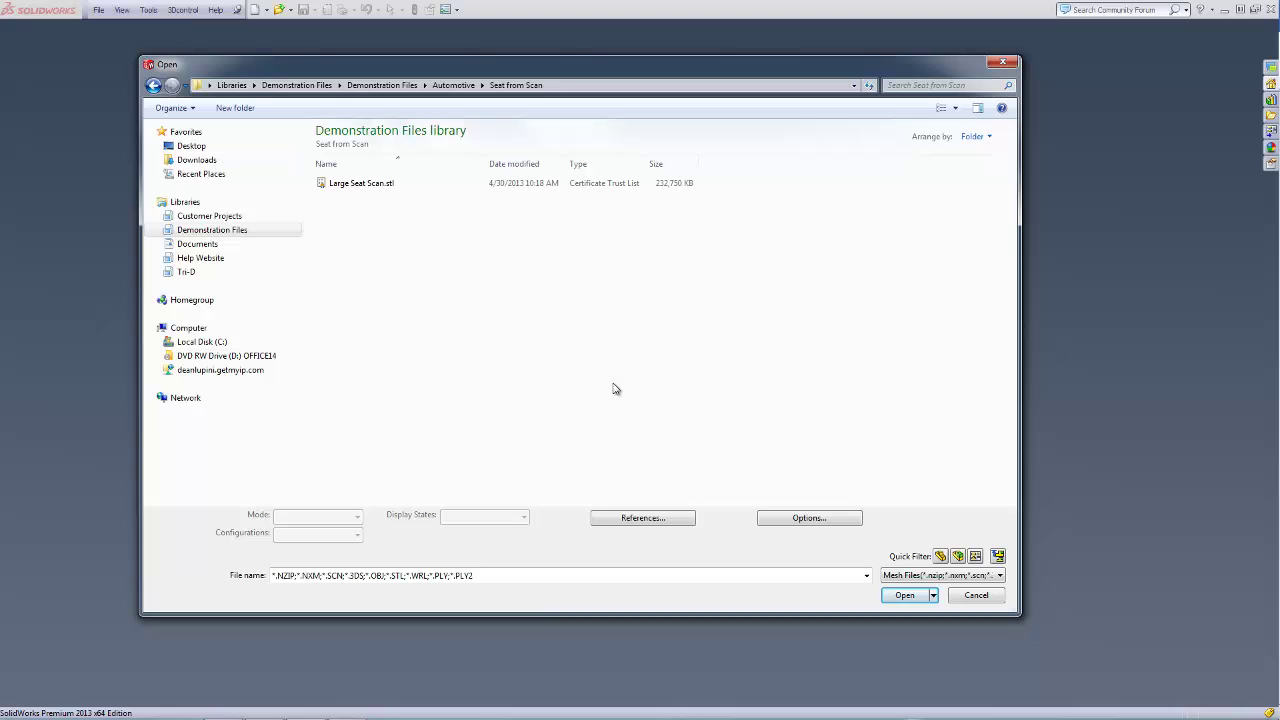
click(978, 577)
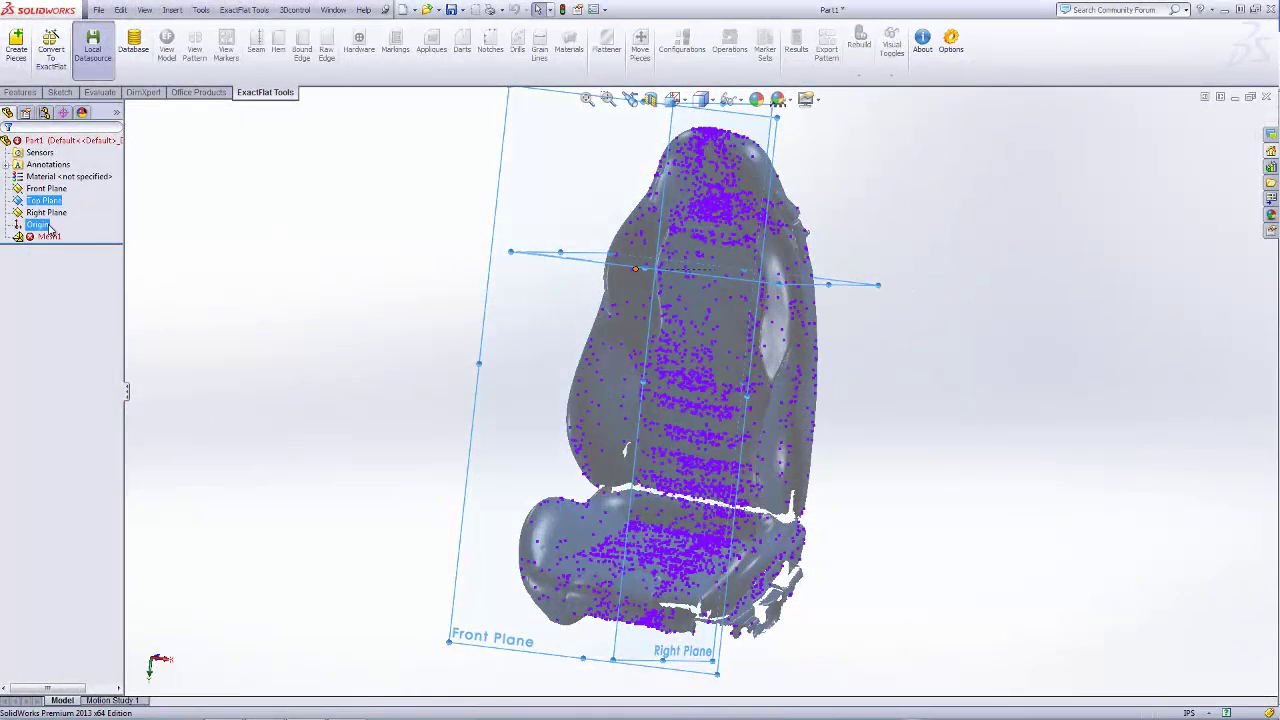
Launch the Mesh Prep Wizard on Mesh1 and choose numeric orientation input
right_click(48, 237)
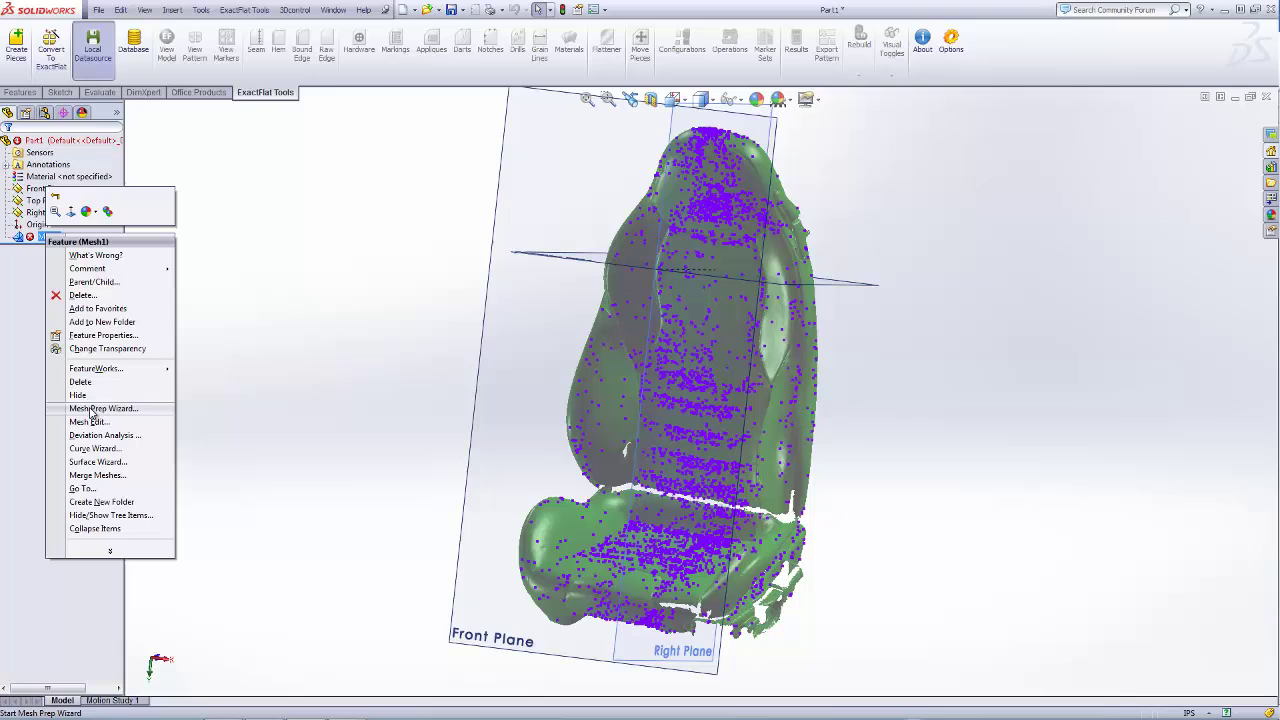
click(91, 409)
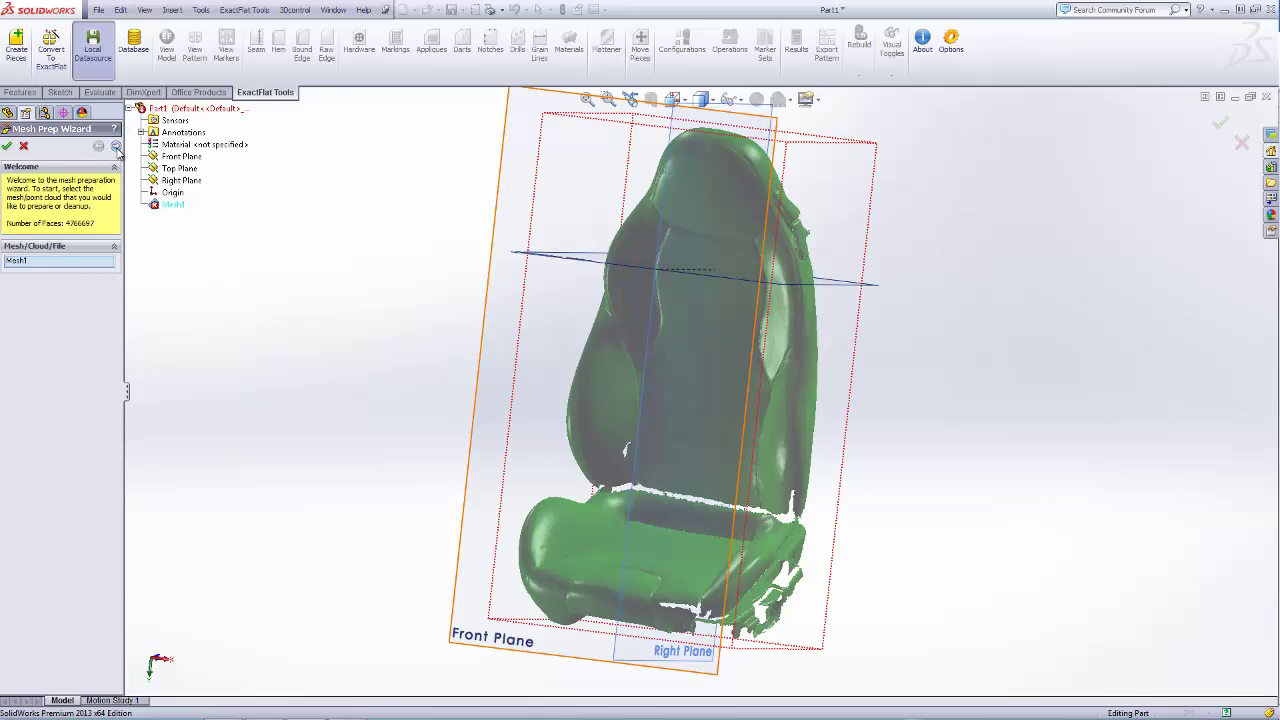
click(116, 147)
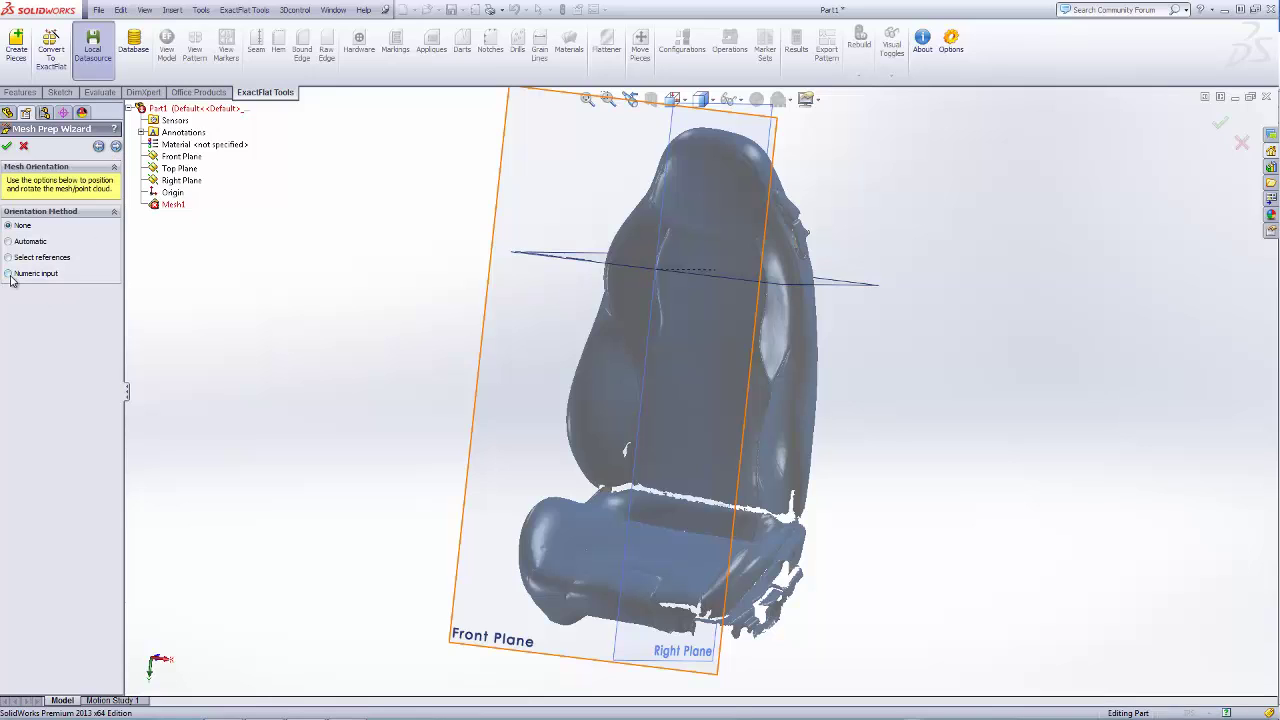
click(9, 274)
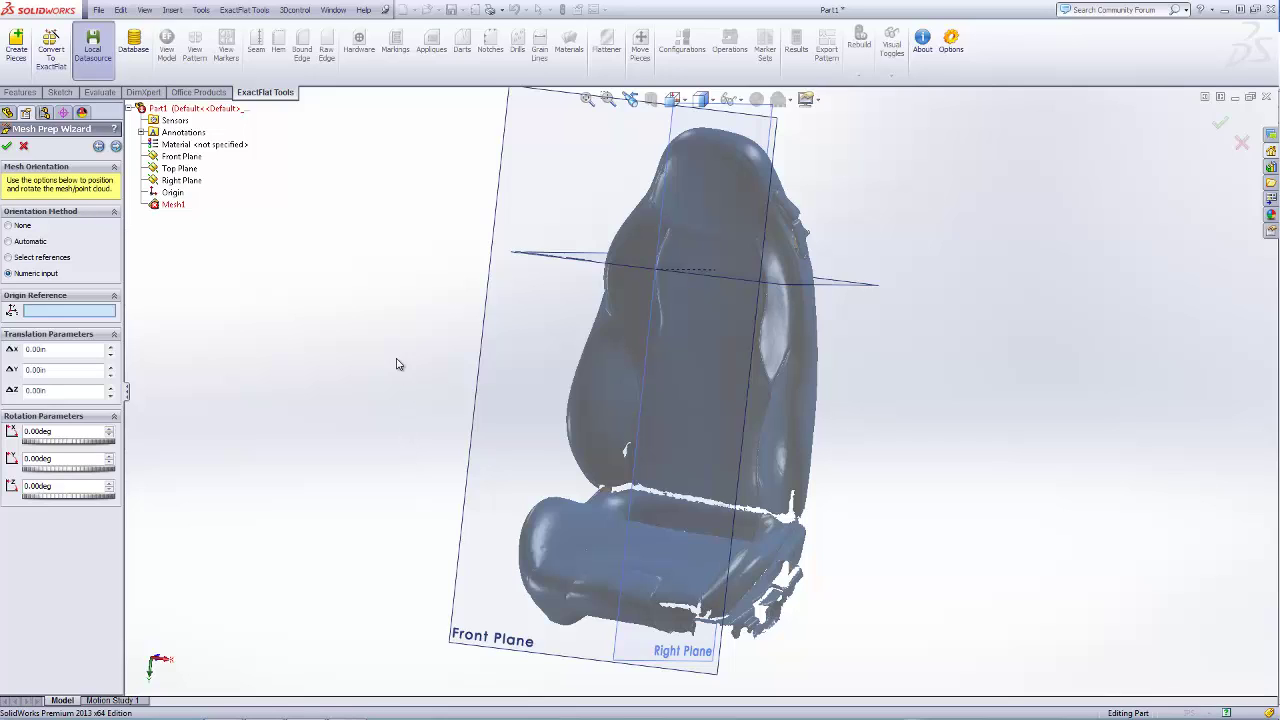
View the Front Plane squarely and rotate the mesh 180° about the Z axis
middle_drag(391, 214, 858, 232)
click(860, 234)
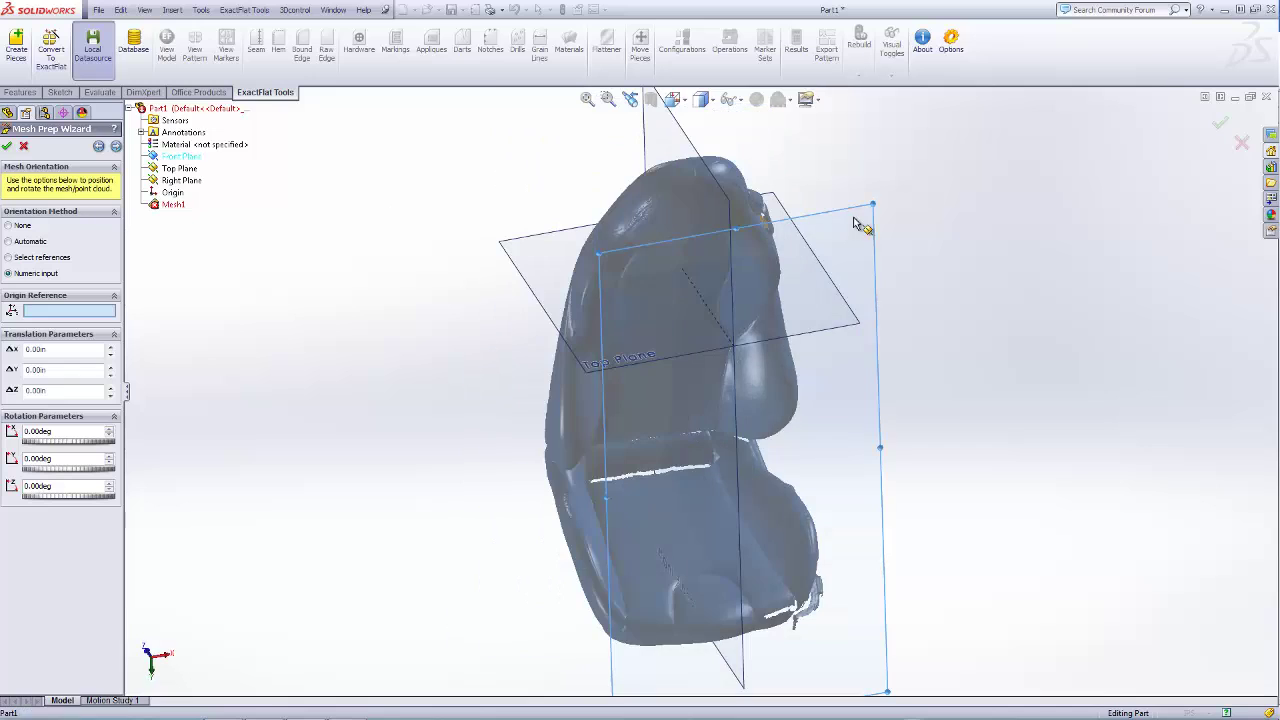
click(918, 179)
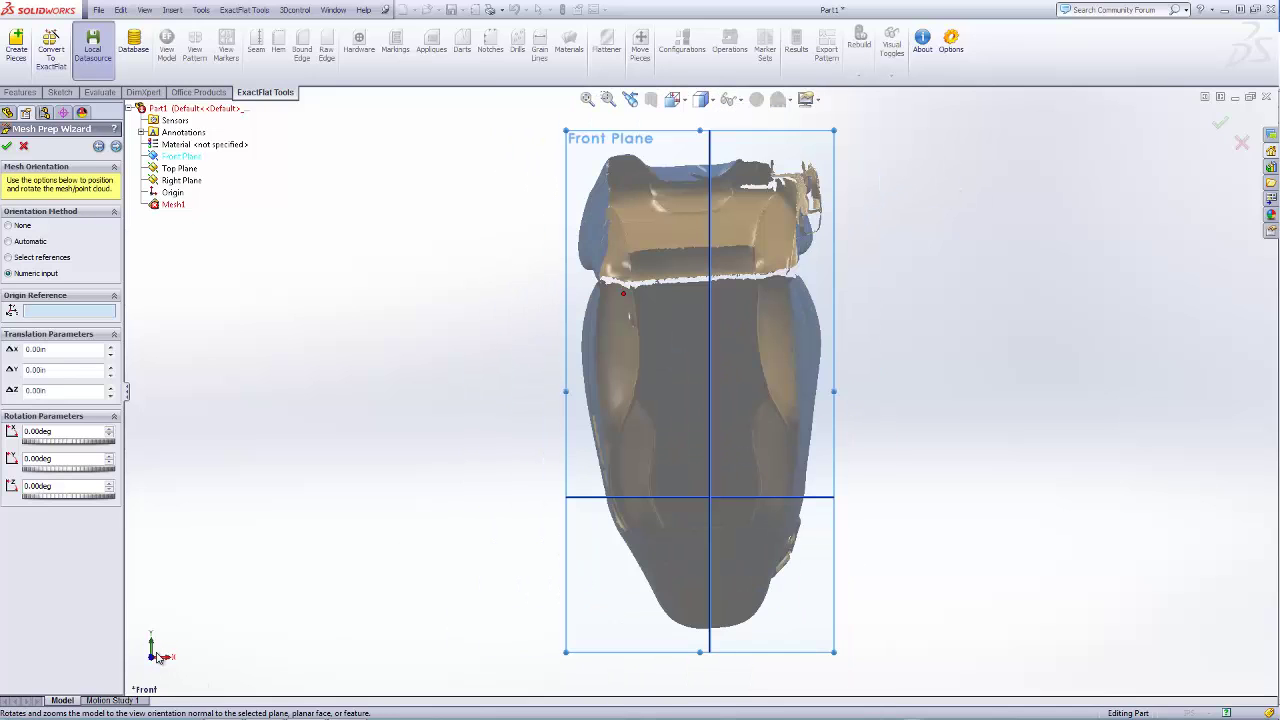
click(60, 486)
text(180)
key(Return)
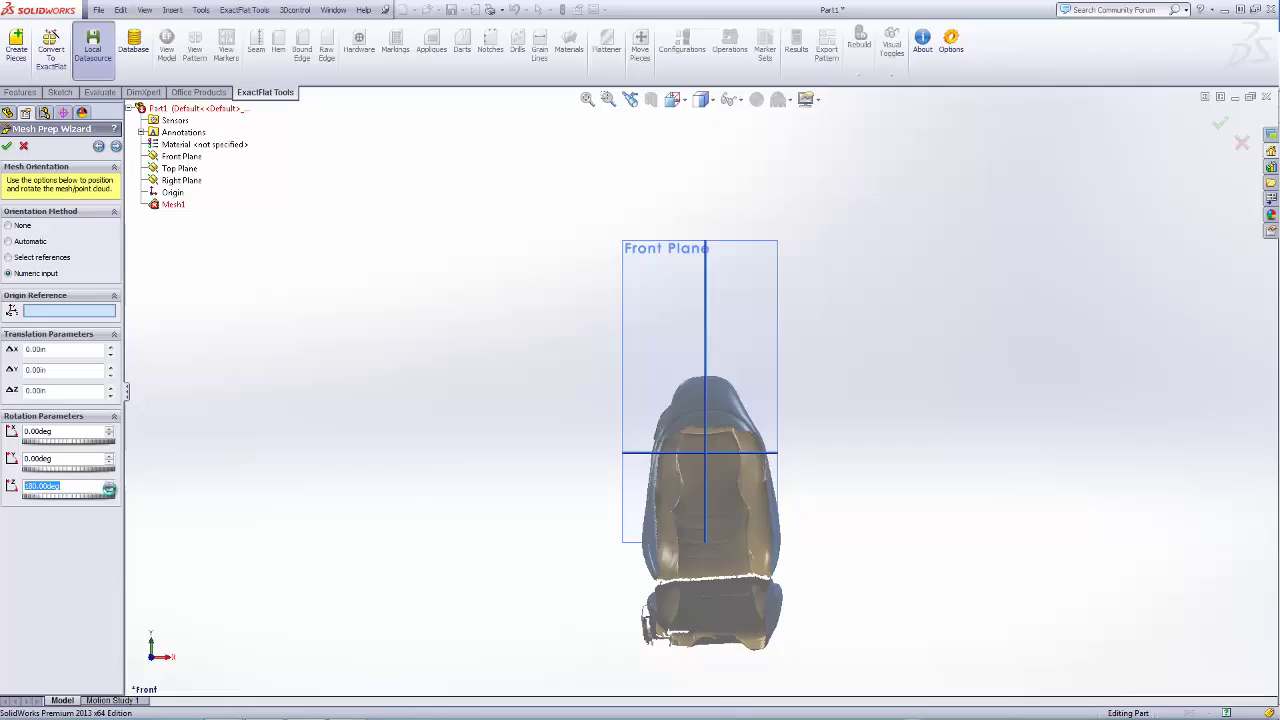
scroll(575, 405, down, 5)
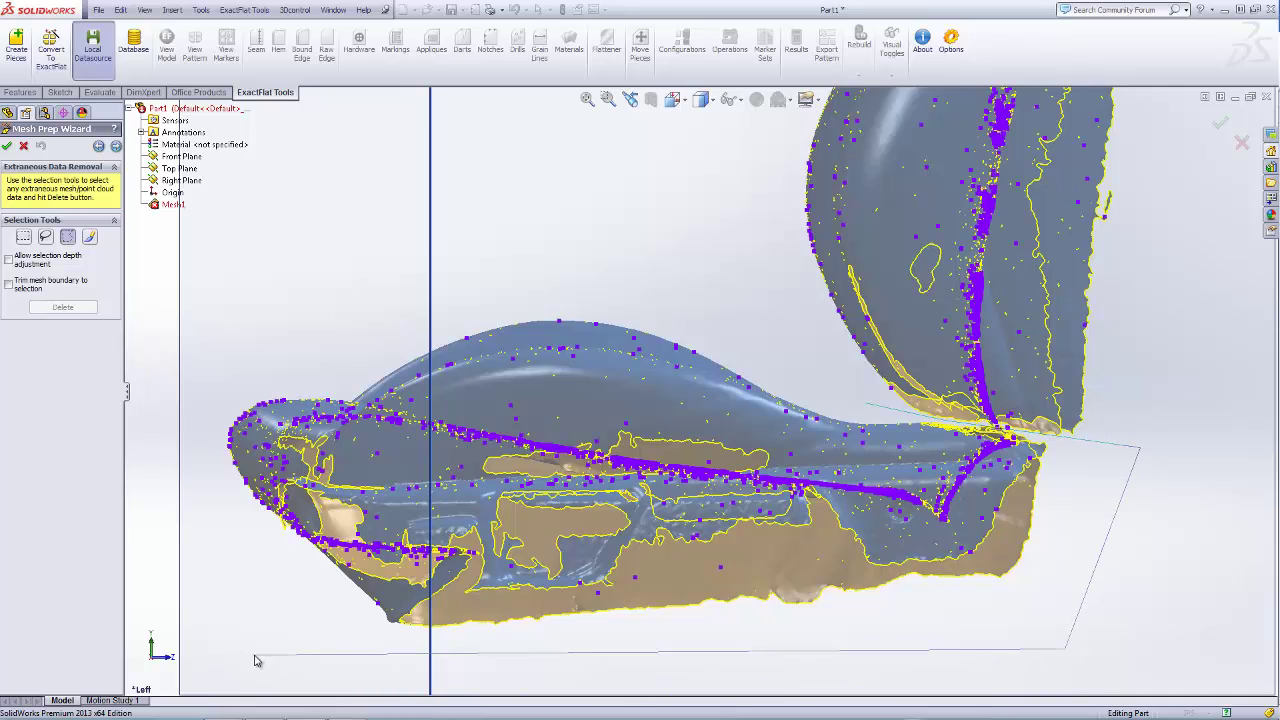
Outline the seat with a polygon selection to separate it from stray scan data
click(200, 371)
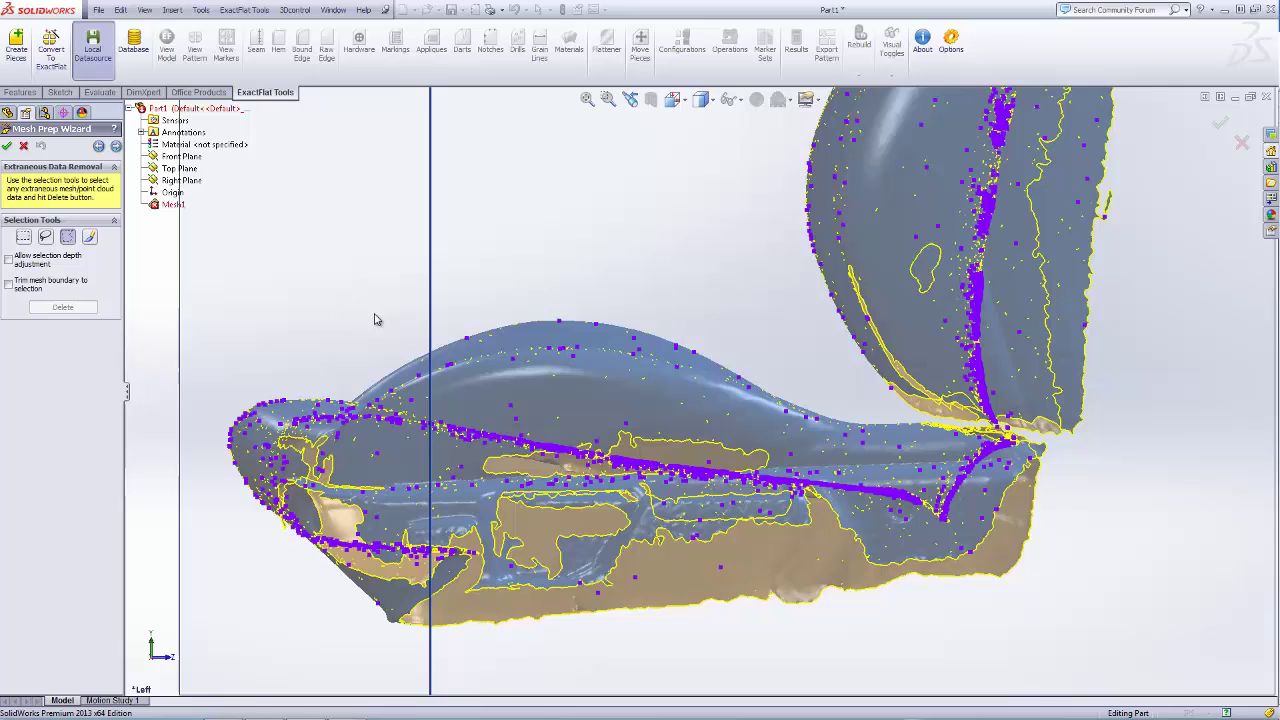
double_click(545, 280)
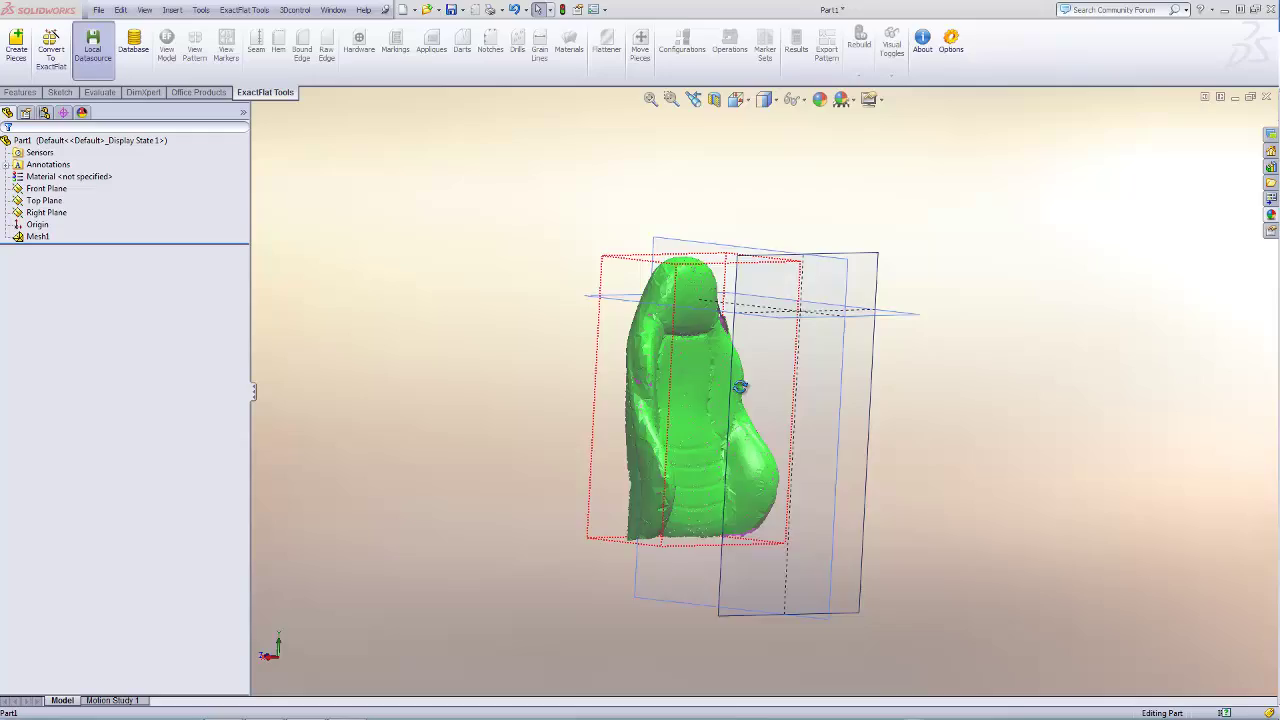
middle_drag(737, 386, 694, 606)
scroll(686, 366, down, 5)
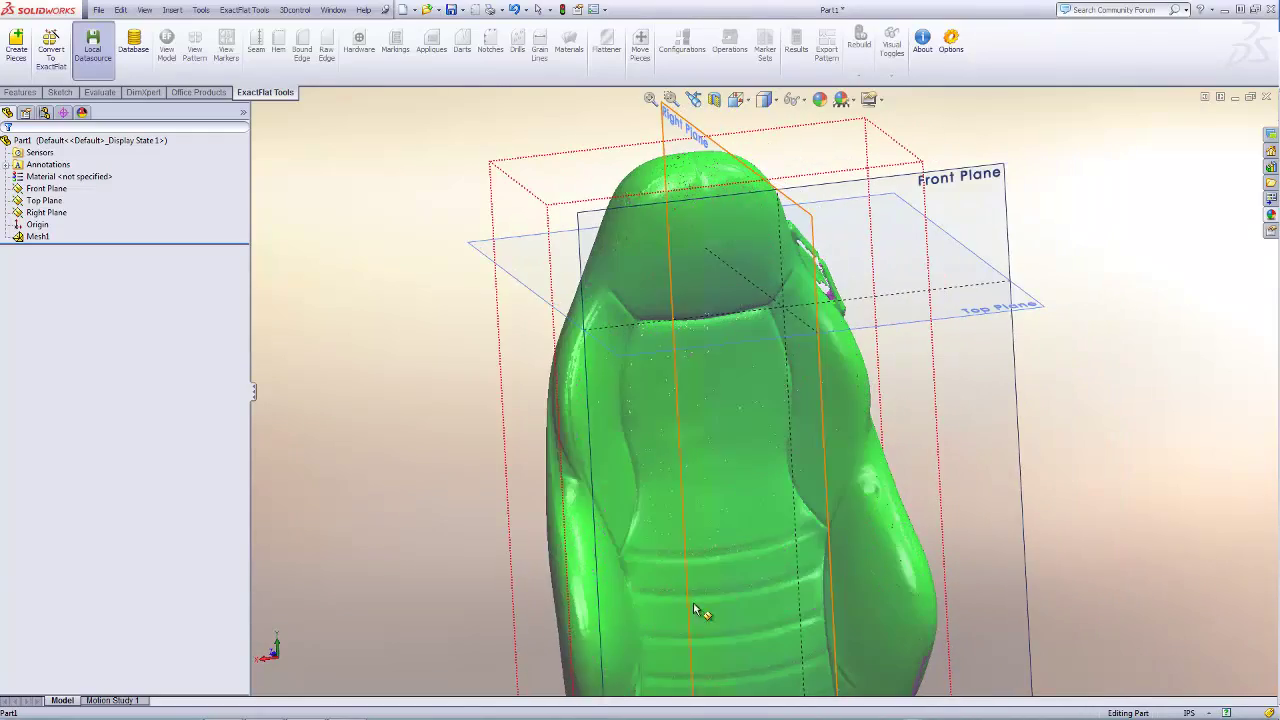
scroll(694, 523, down, 5)
scroll(700, 460, up, 10)
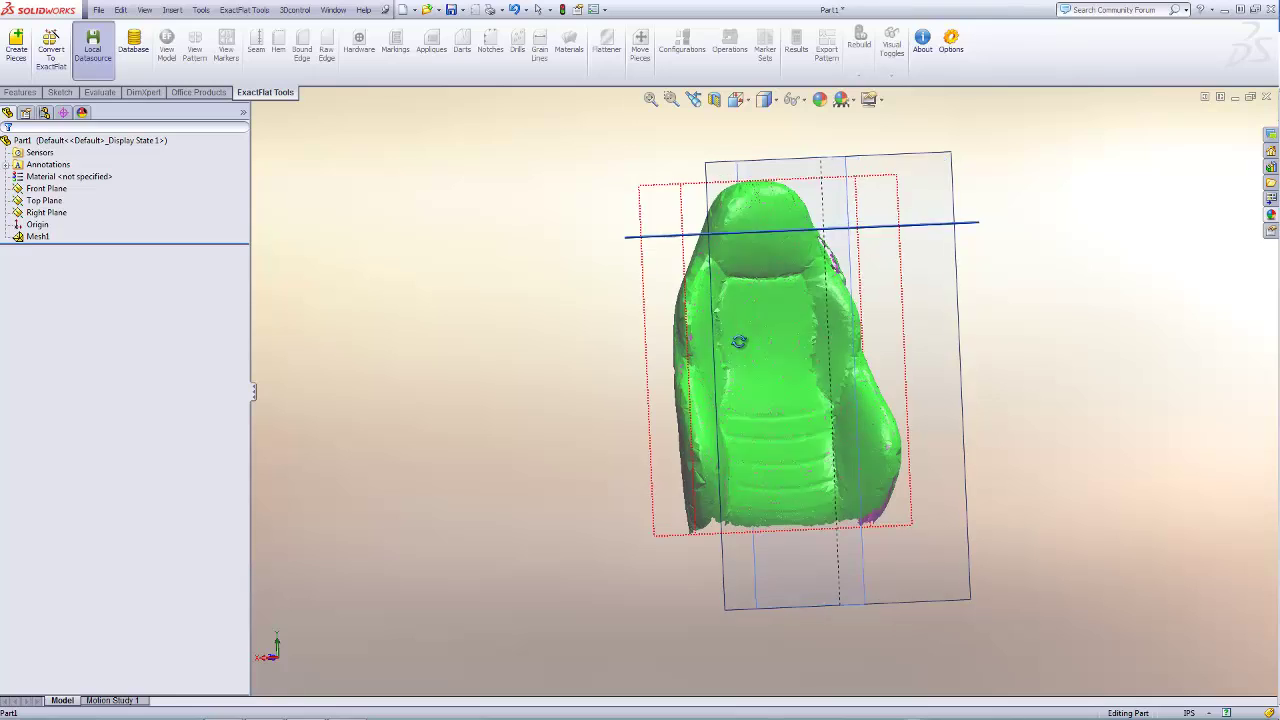
middle_drag(738, 342, 734, 366)
scroll(745, 410, down, 3)
middle_drag(735, 437, 690, 470)
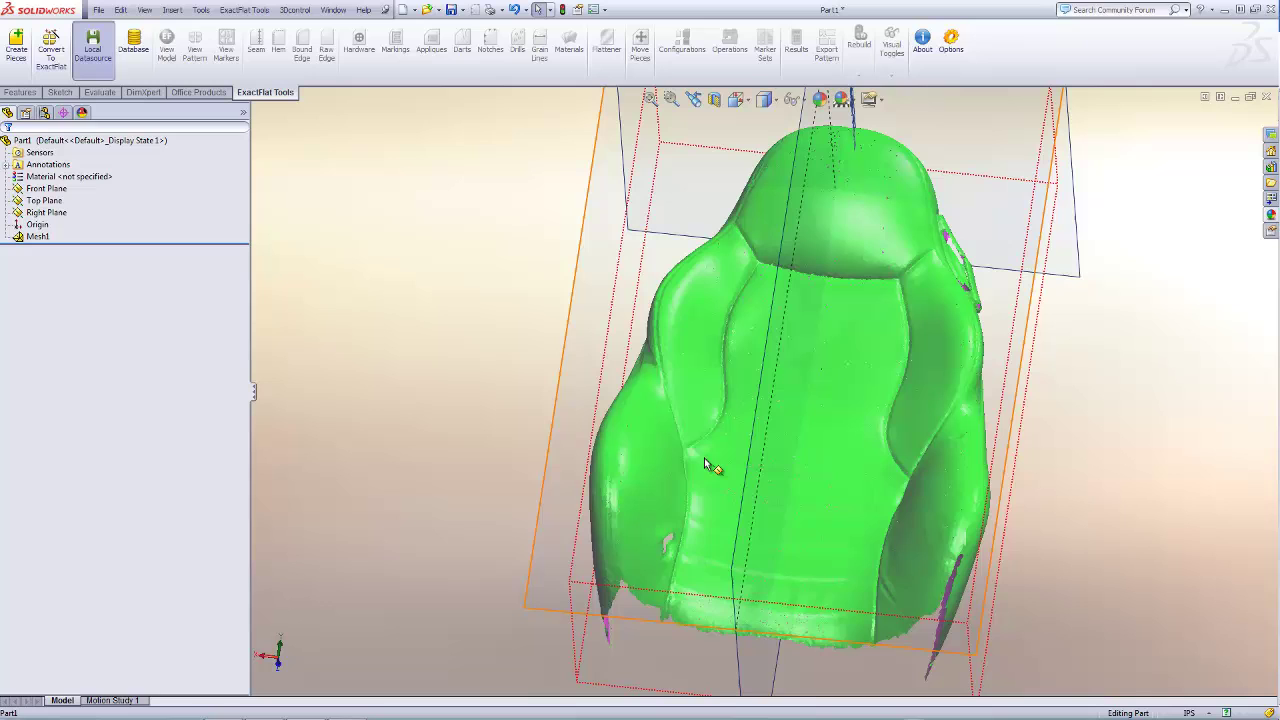
key(s)
Start a 3D sketch on the seat with the plain Spline tool
click(763, 507)
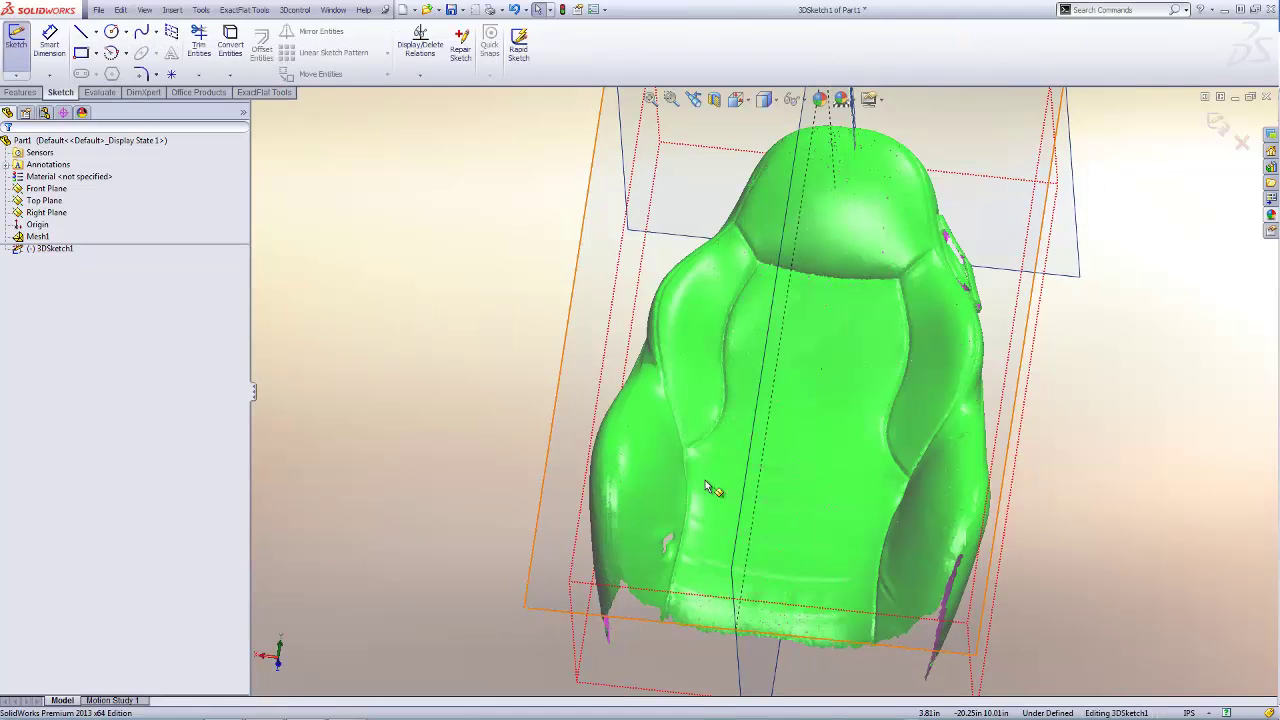
key(s)
click(784, 557)
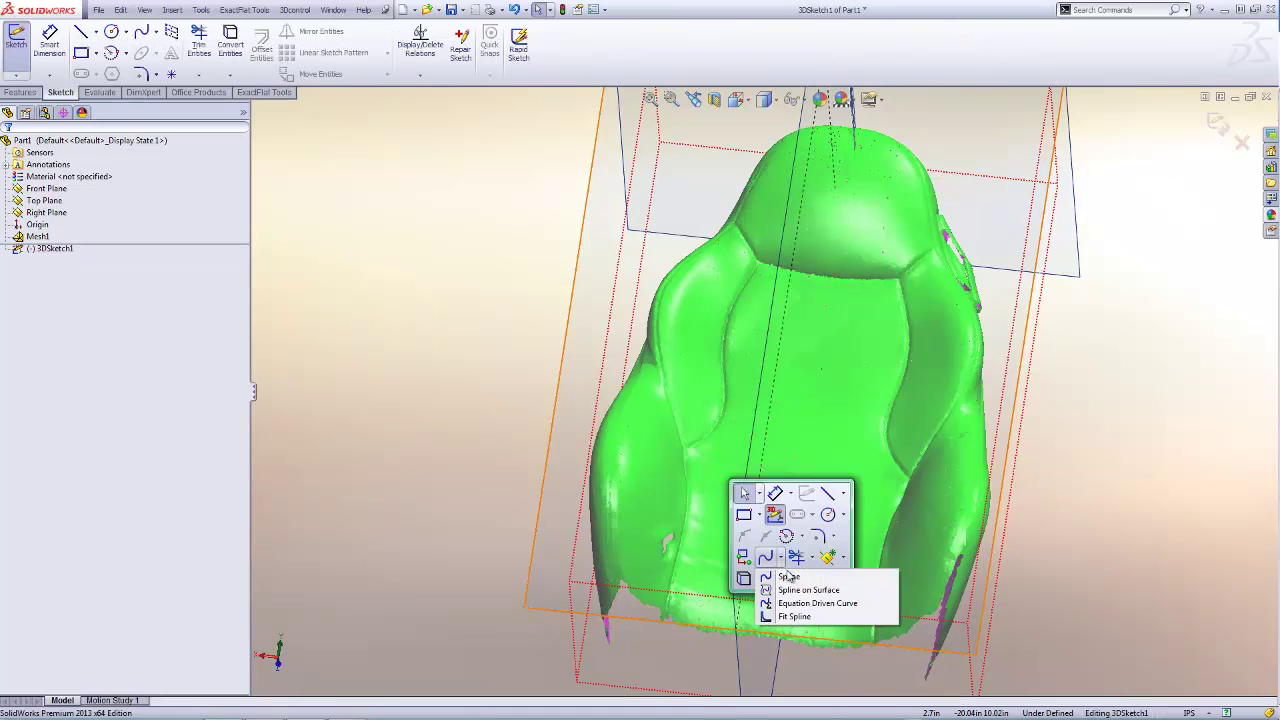
click(790, 578)
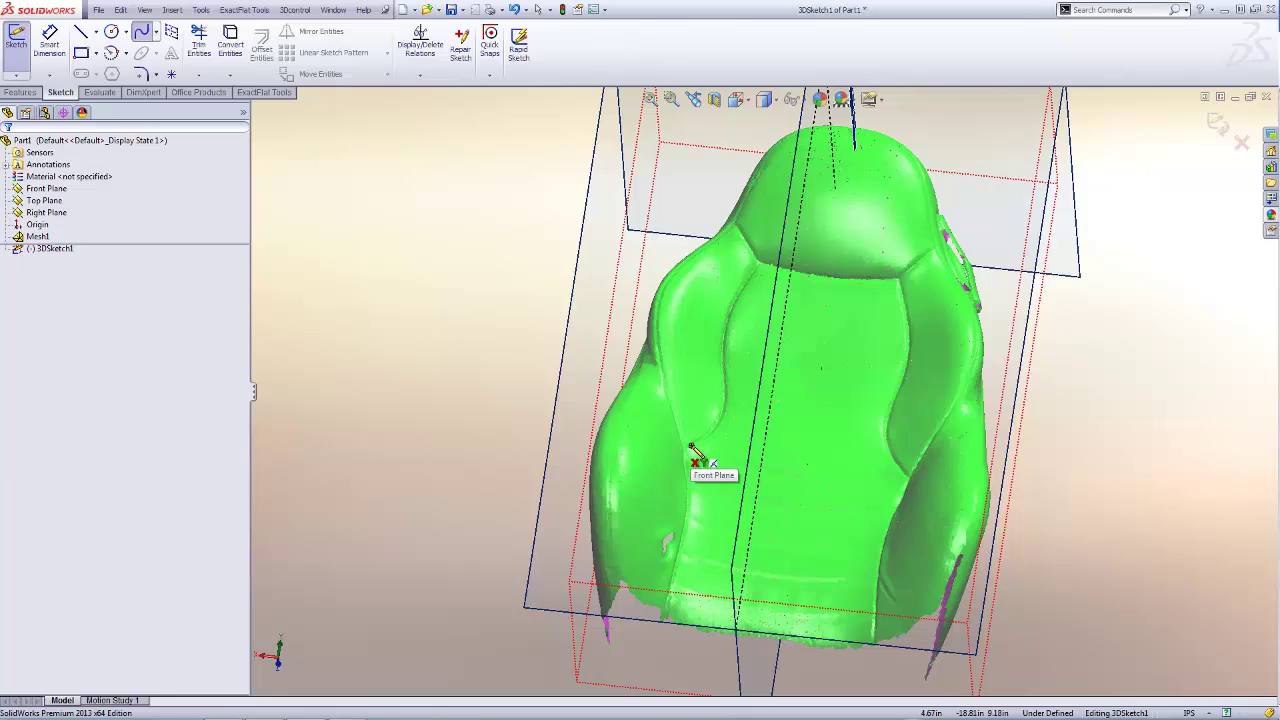
Trace a six-point spline along the seam on the seat mesh
click(684, 449)
scroll(686, 449, up, 2)
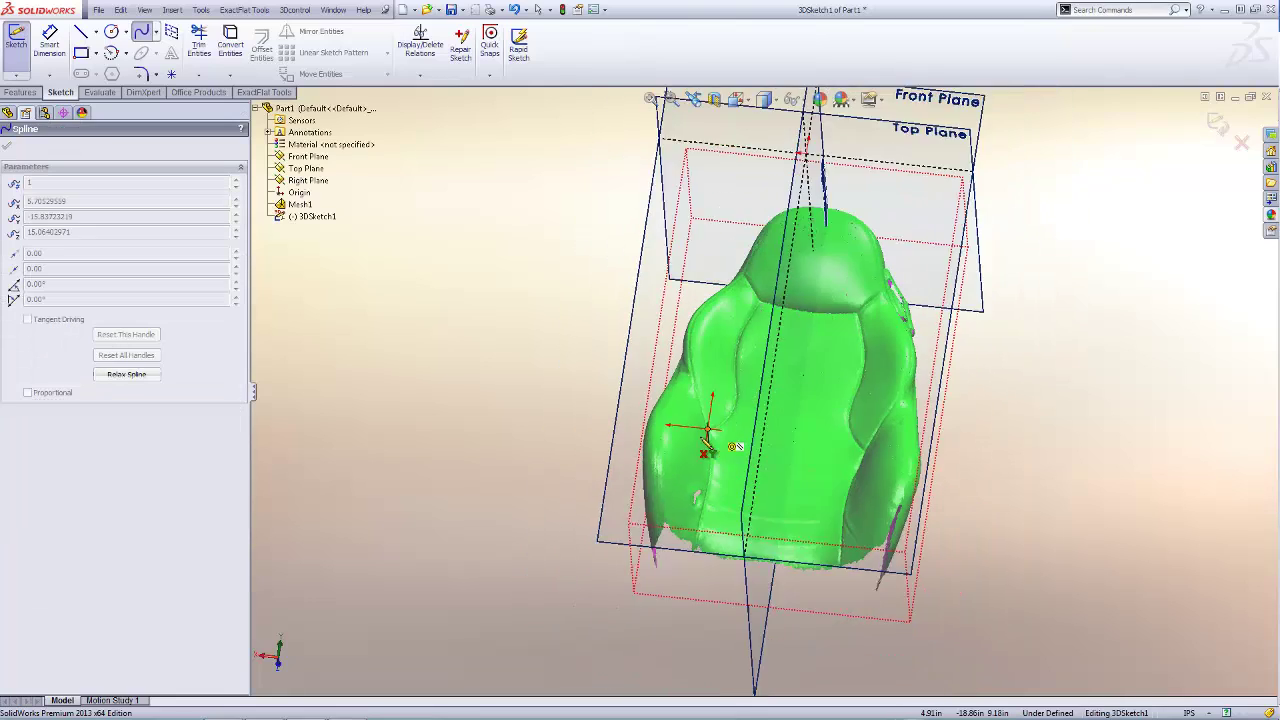
scroll(729, 420, down, 5)
scroll(733, 418, down, 6)
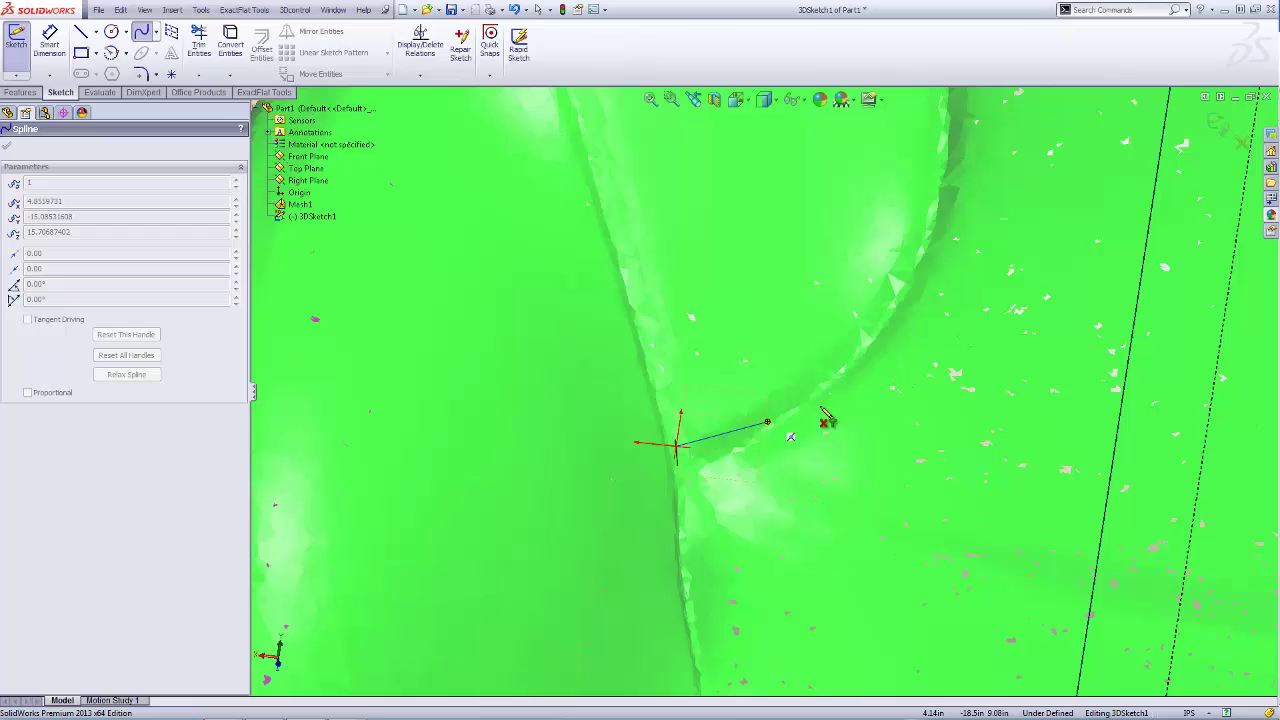
click(853, 361)
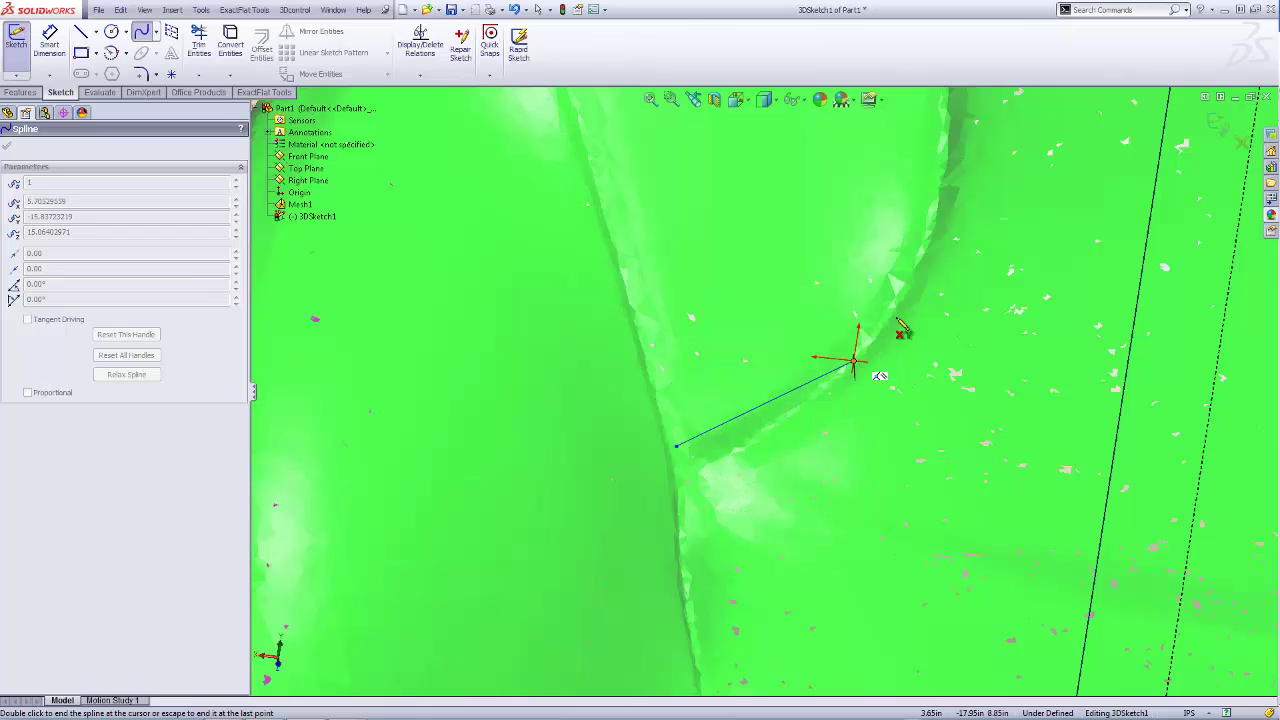
click(943, 184)
scroll(945, 188, up, 5)
scroll(814, 243, down, 5)
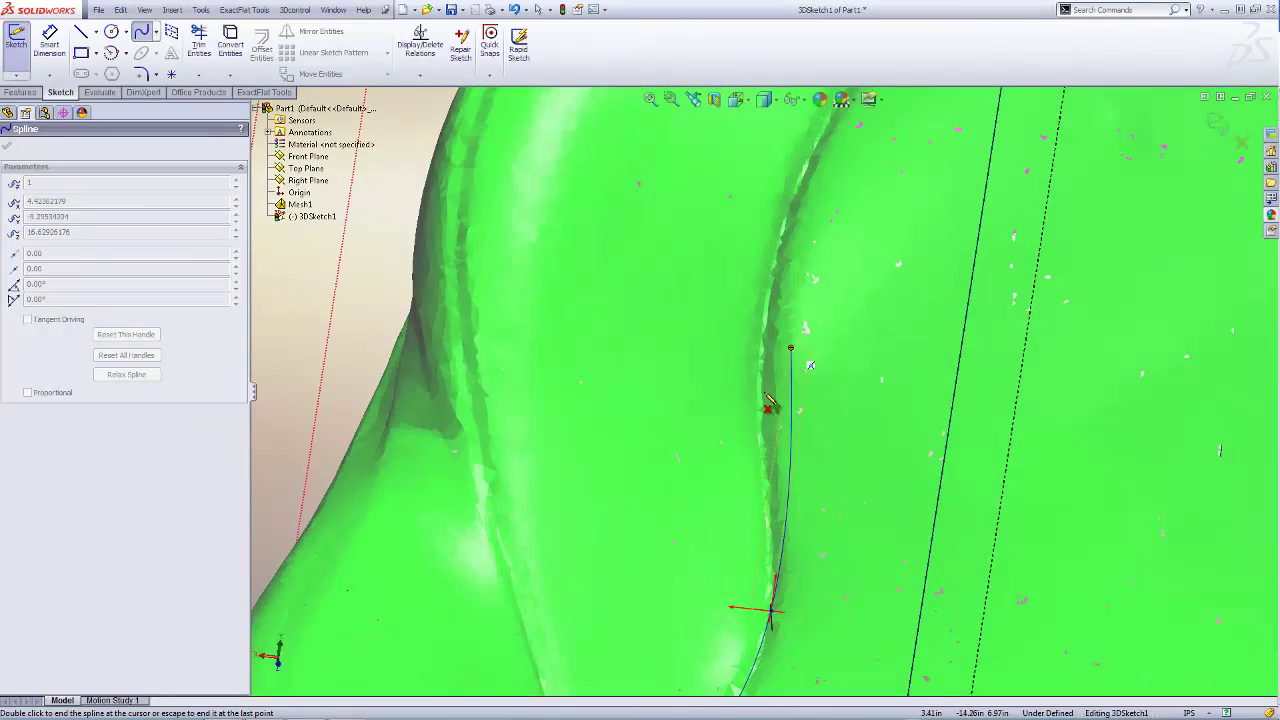
click(763, 412)
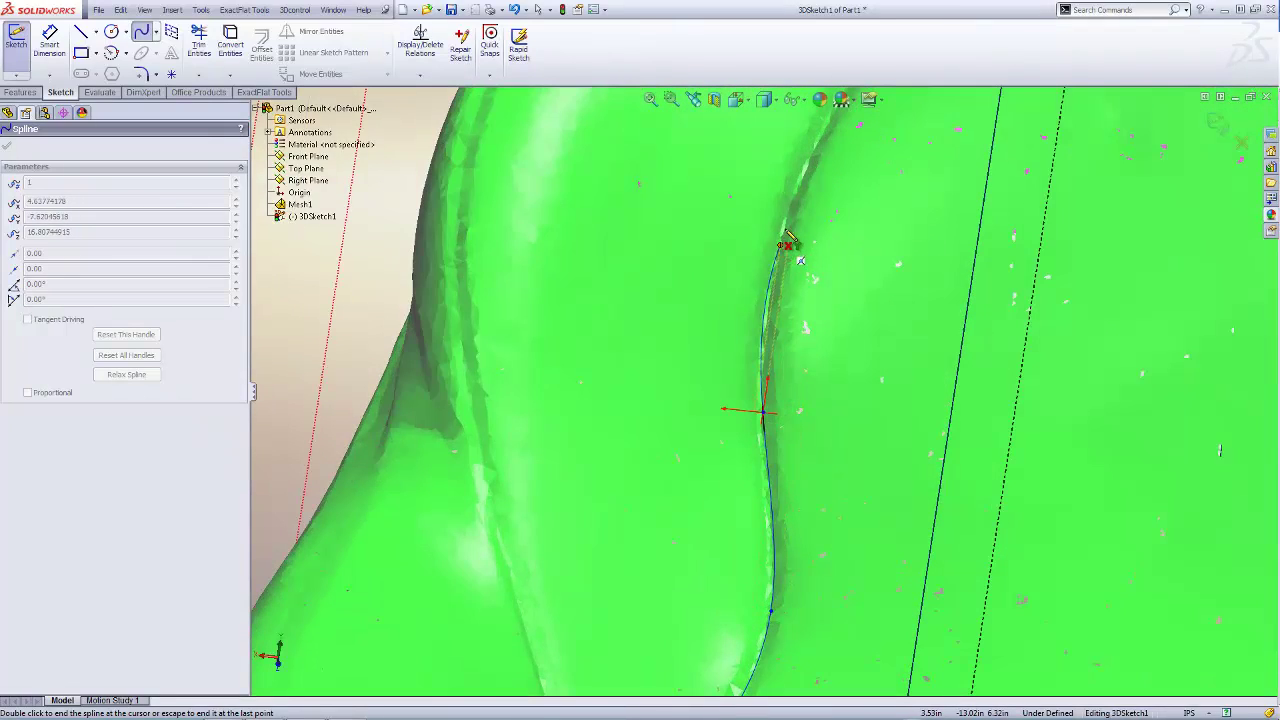
click(801, 189)
scroll(812, 202, up, 4)
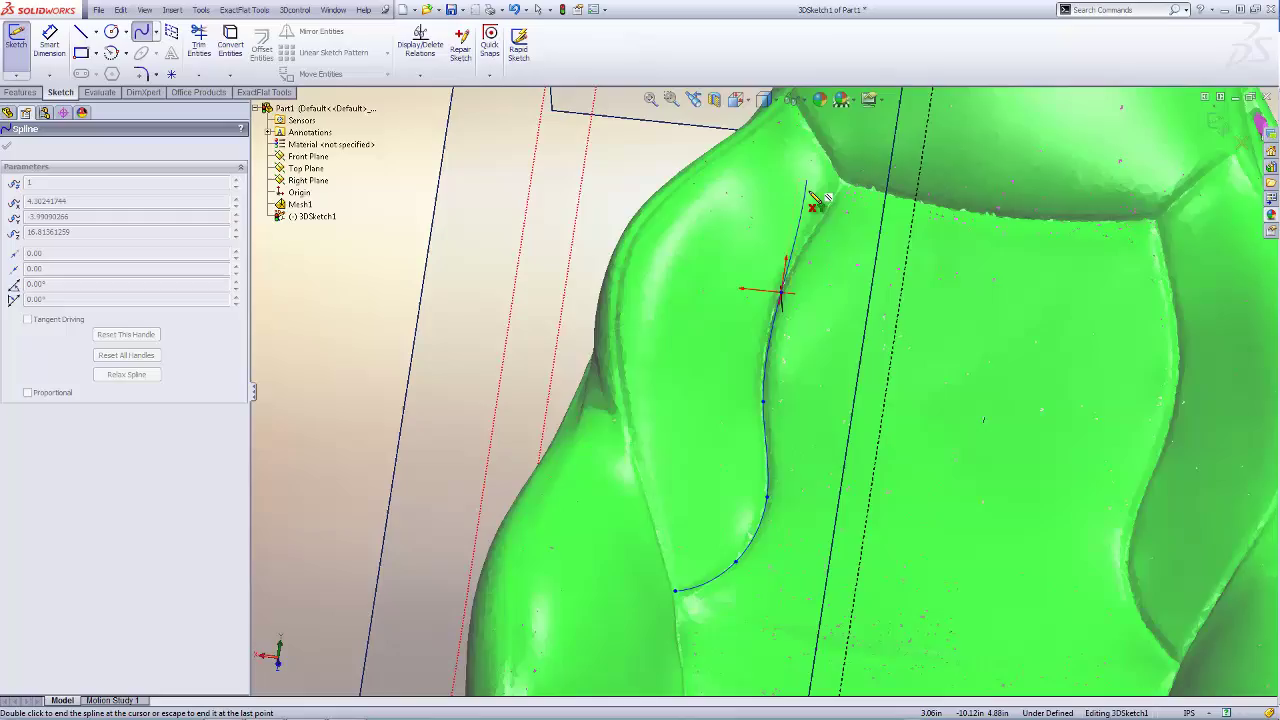
scroll(835, 250, down, 6)
click(832, 274)
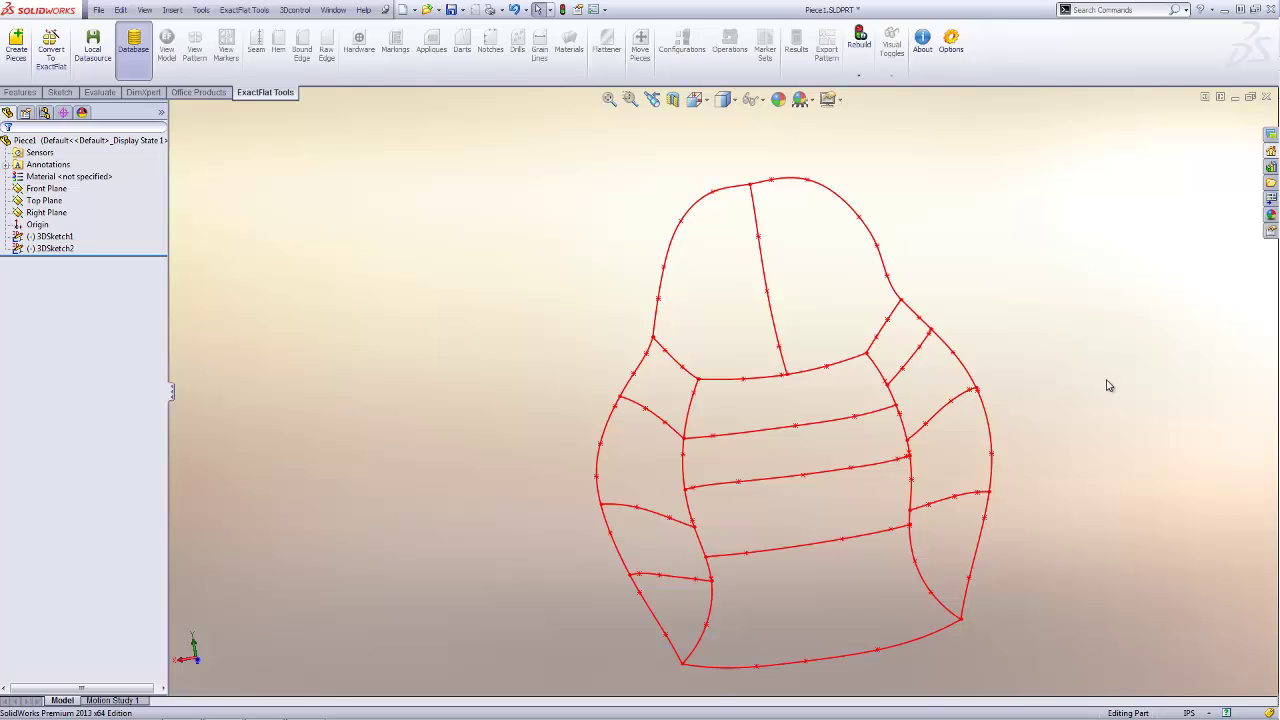
Start a Surface Loft with the left outer and inner edge curves as profiles
key(s)
click(1143, 459)
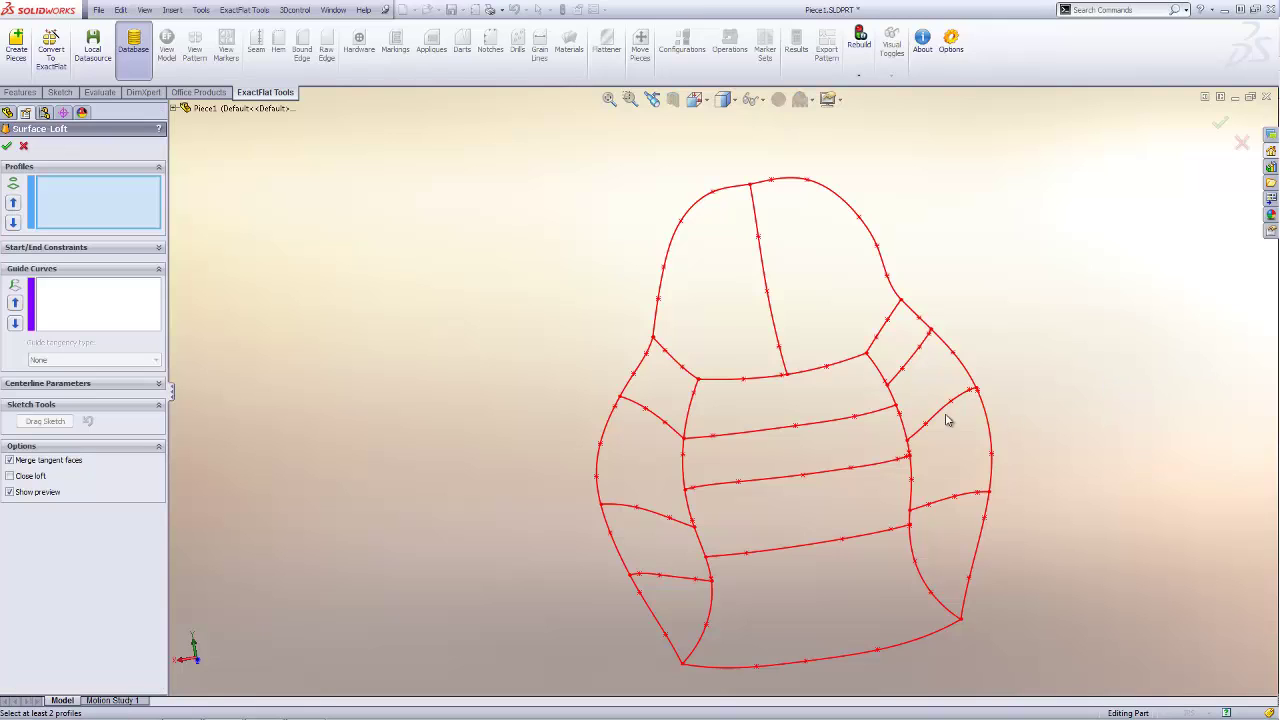
click(607, 429)
right_click(607, 429)
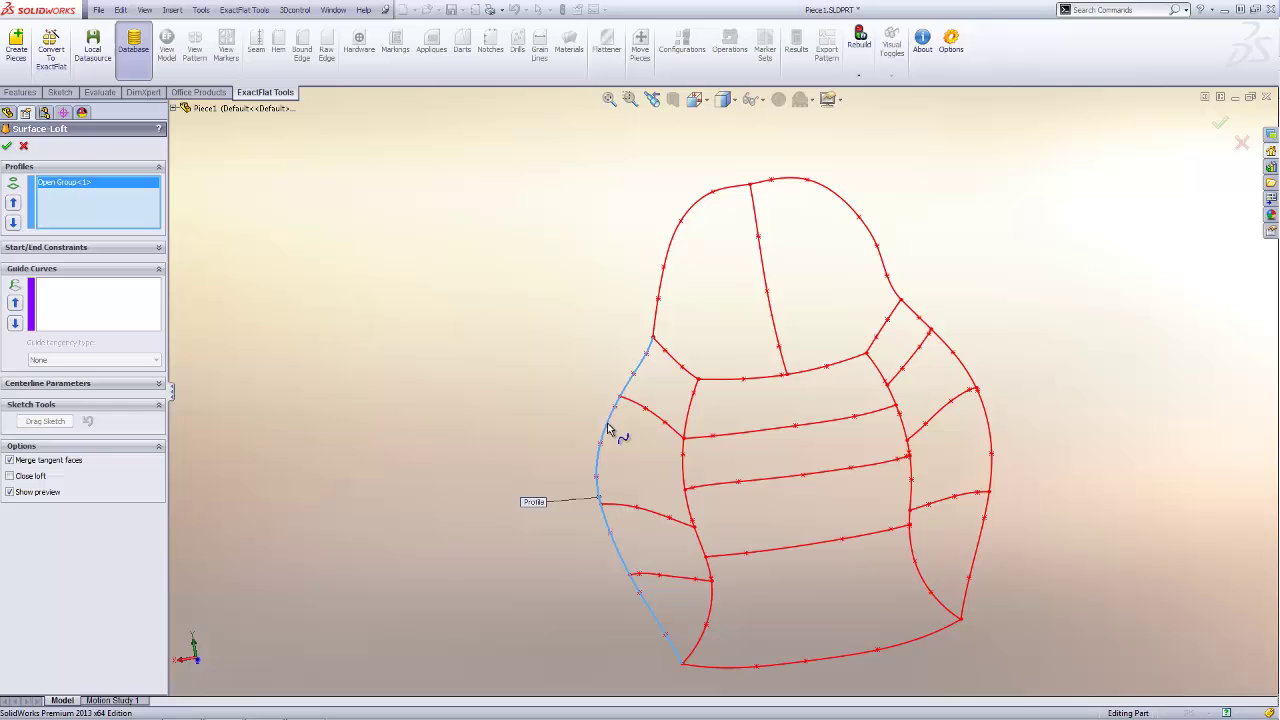
click(684, 457)
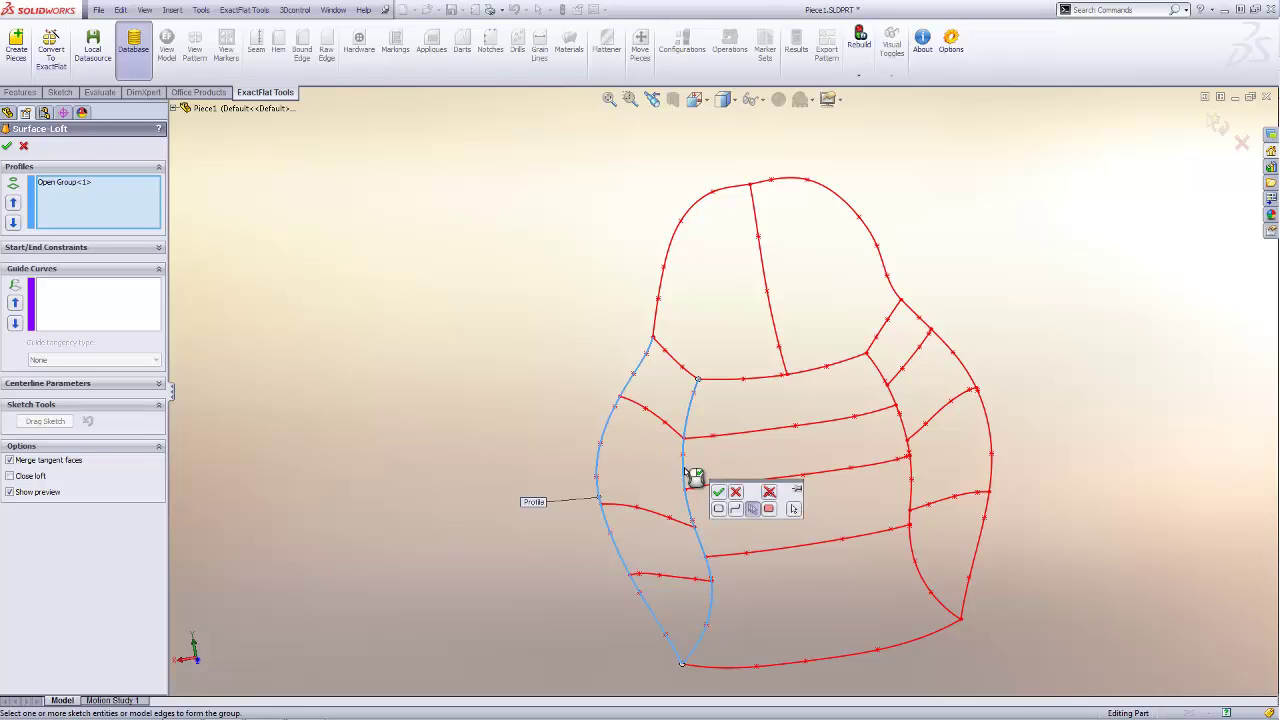
right_click(686, 476)
Add the four crossing seams as guide curves and complete the loft
click(108, 313)
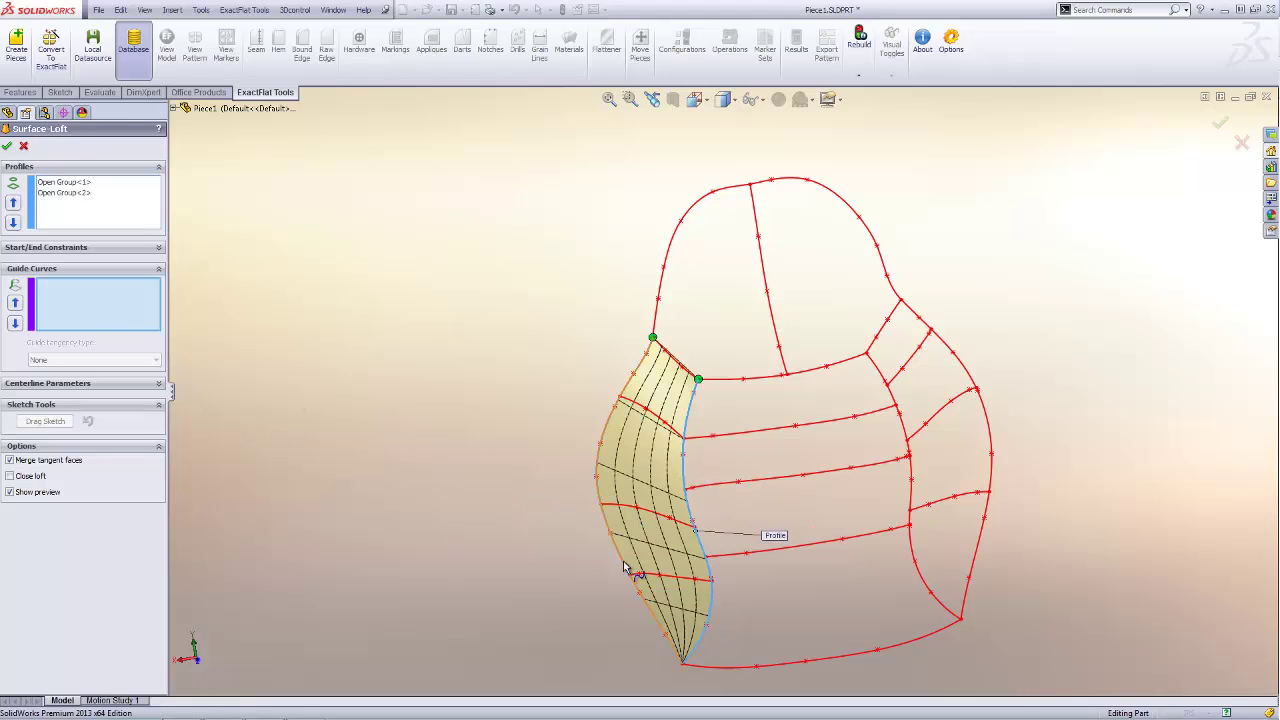
click(688, 578)
right_click(669, 540)
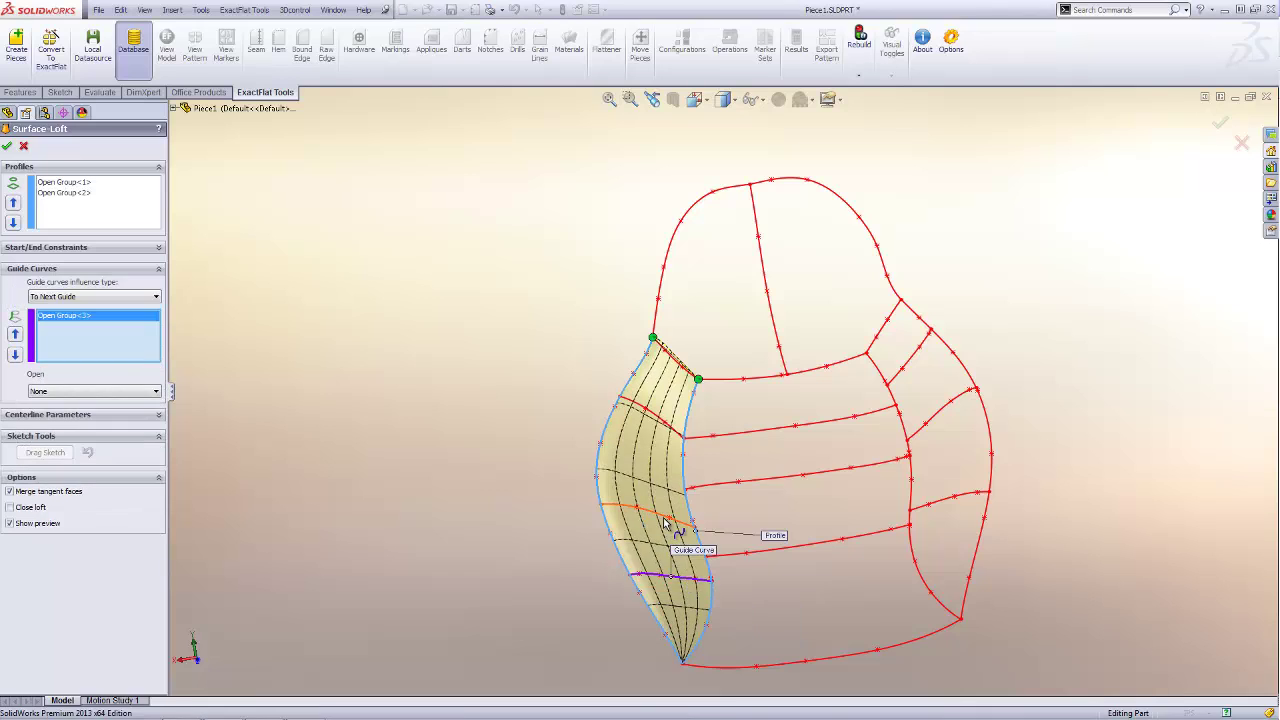
click(672, 523)
right_click(672, 523)
scroll(660, 405, down, 3)
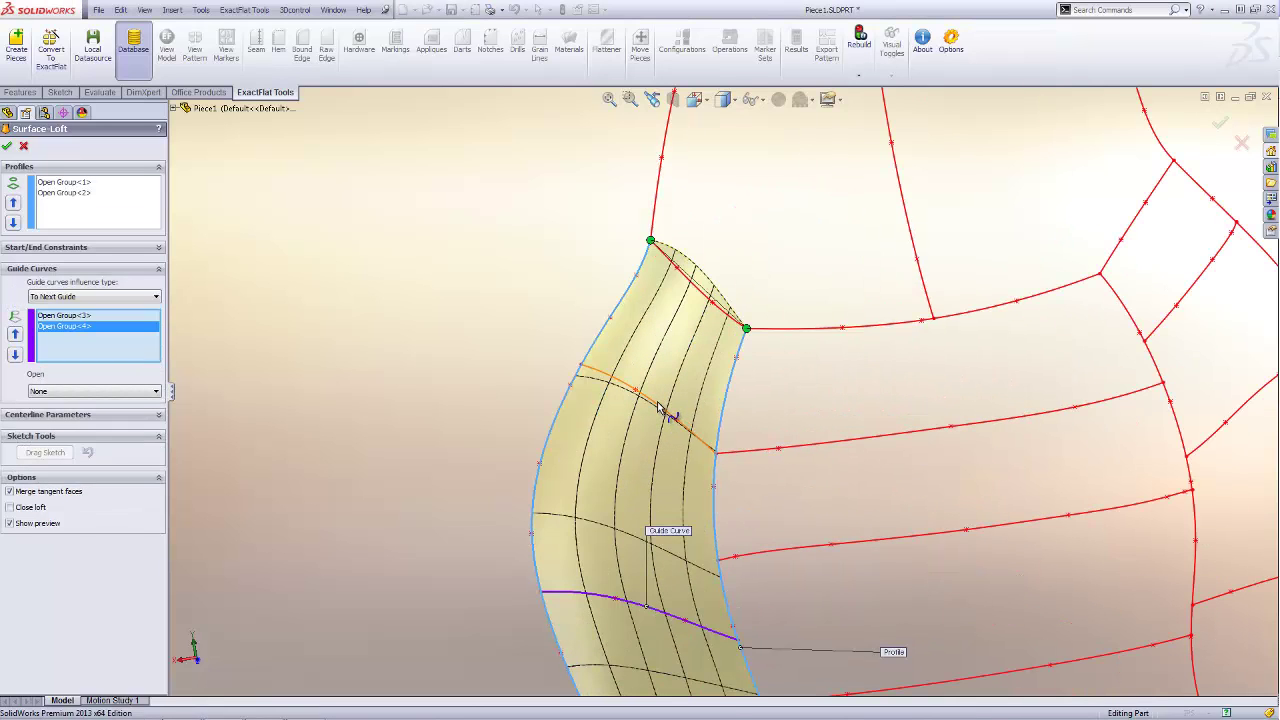
click(660, 408)
right_click(668, 402)
click(704, 291)
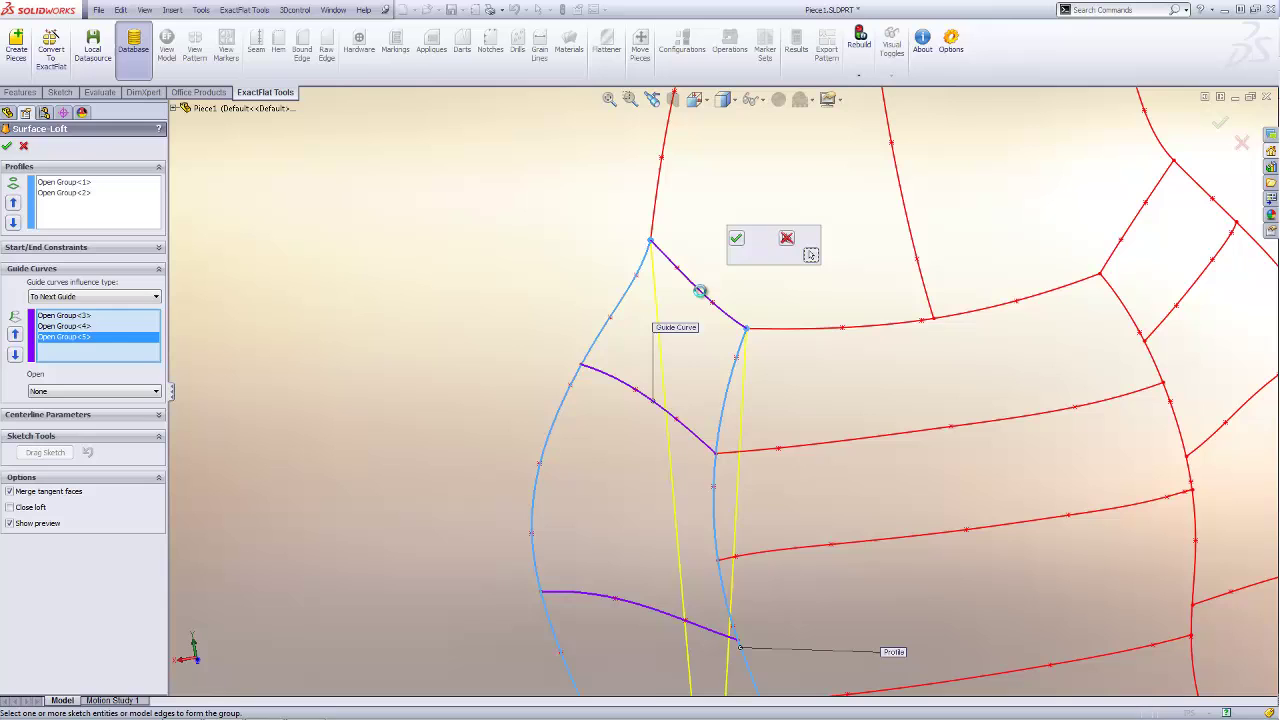
right_click(704, 291)
right_click(568, 262)
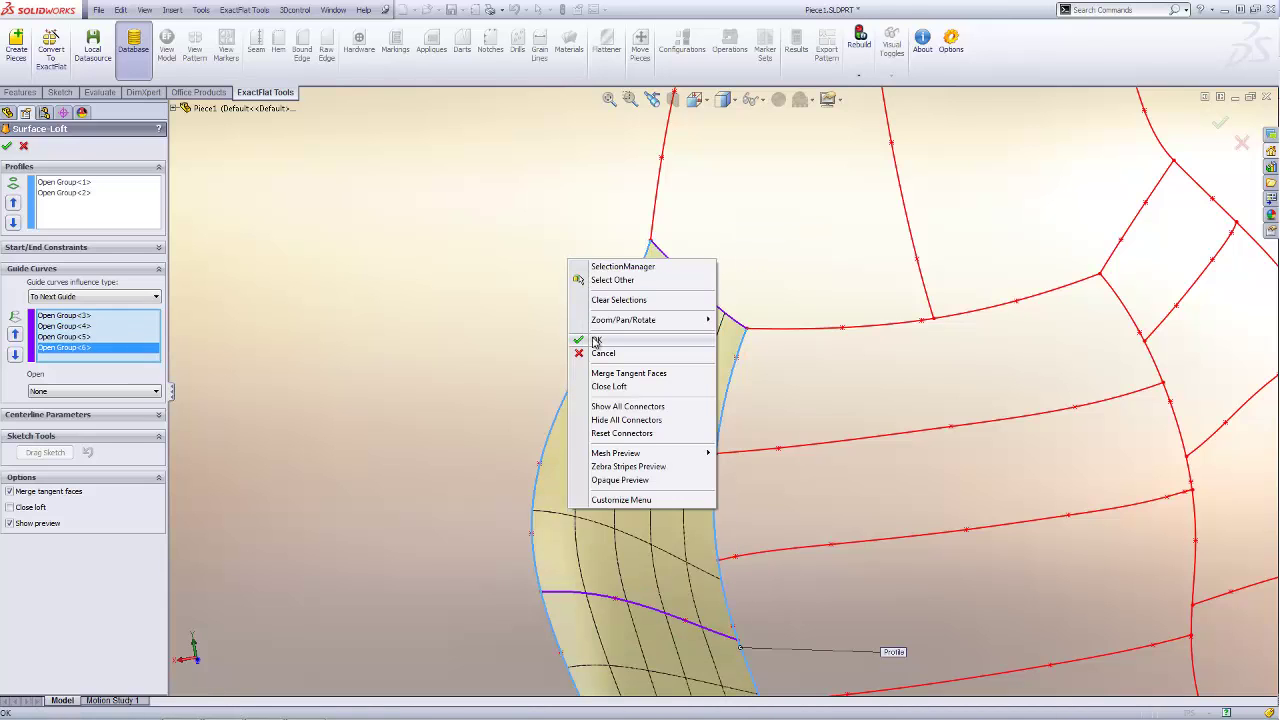
click(597, 340)
scroll(916, 457, up, 5)
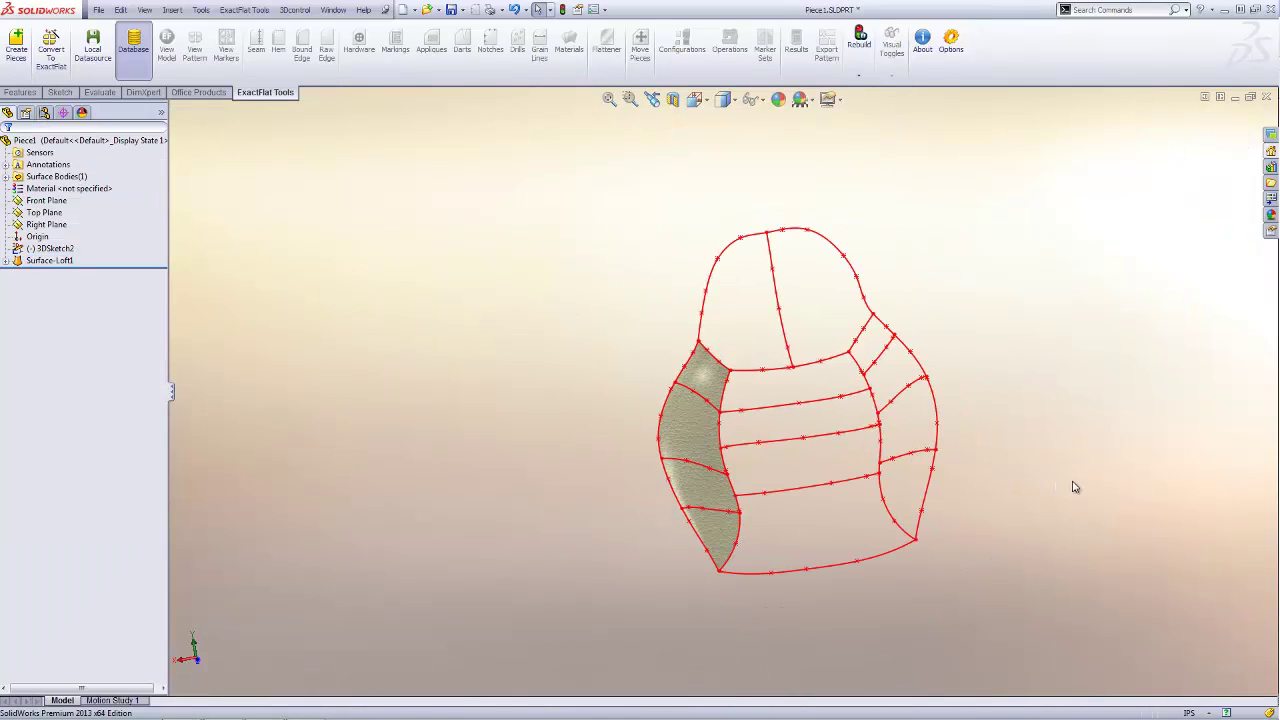
Start a Boundary Surface with the vertical seam and right side curve as Direction 1
key(s)
click(1108, 512)
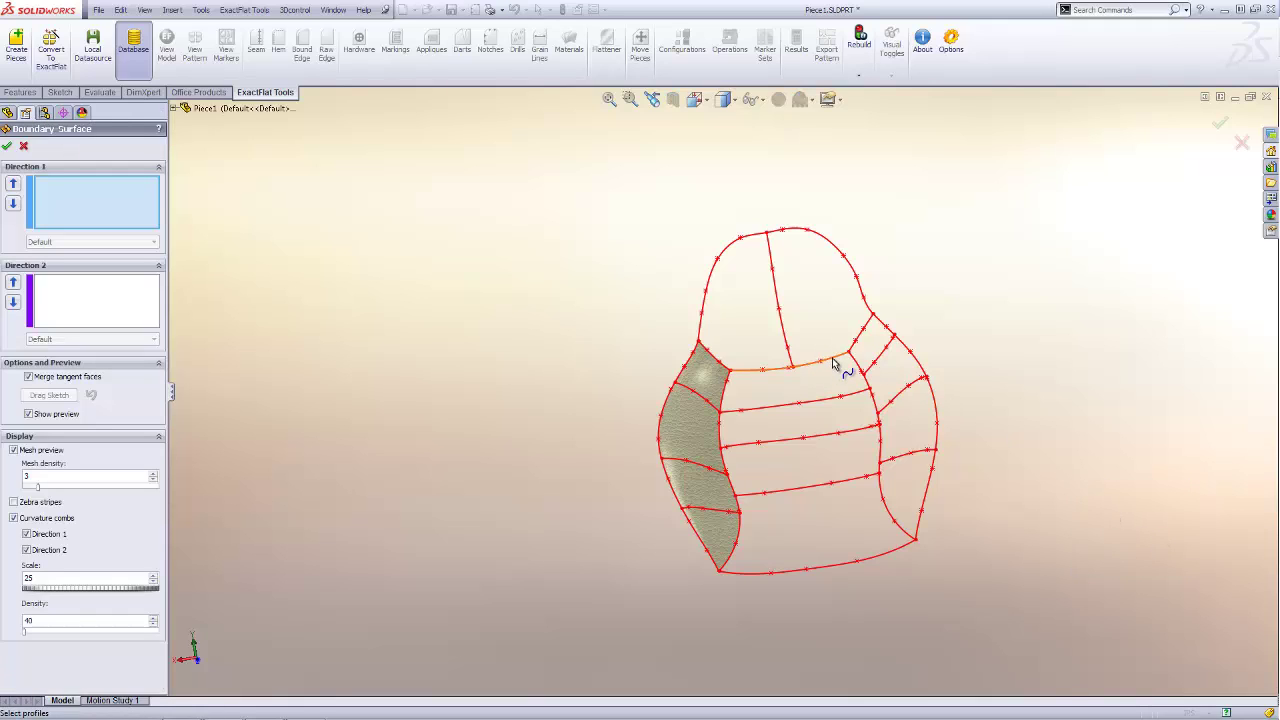
click(724, 402)
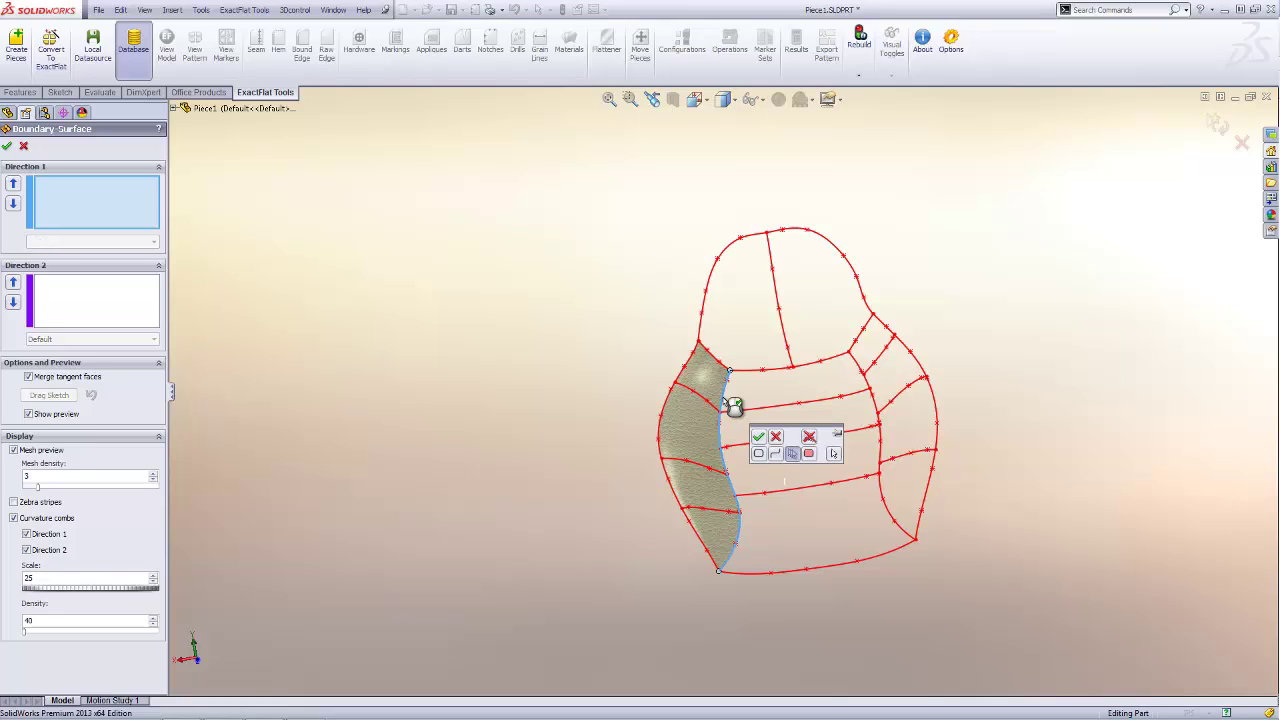
click(758, 436)
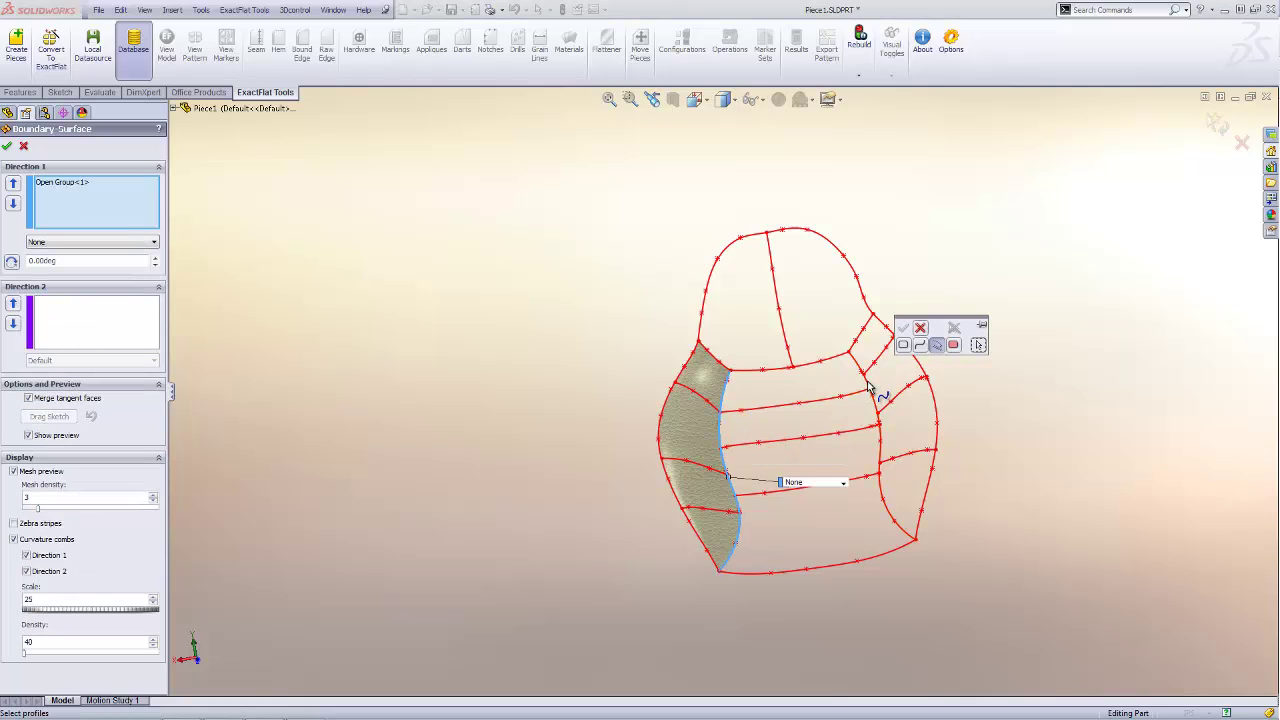
click(876, 392)
Pick the bottom curve and two cross seams as Direction 2 curves
click(92, 320)
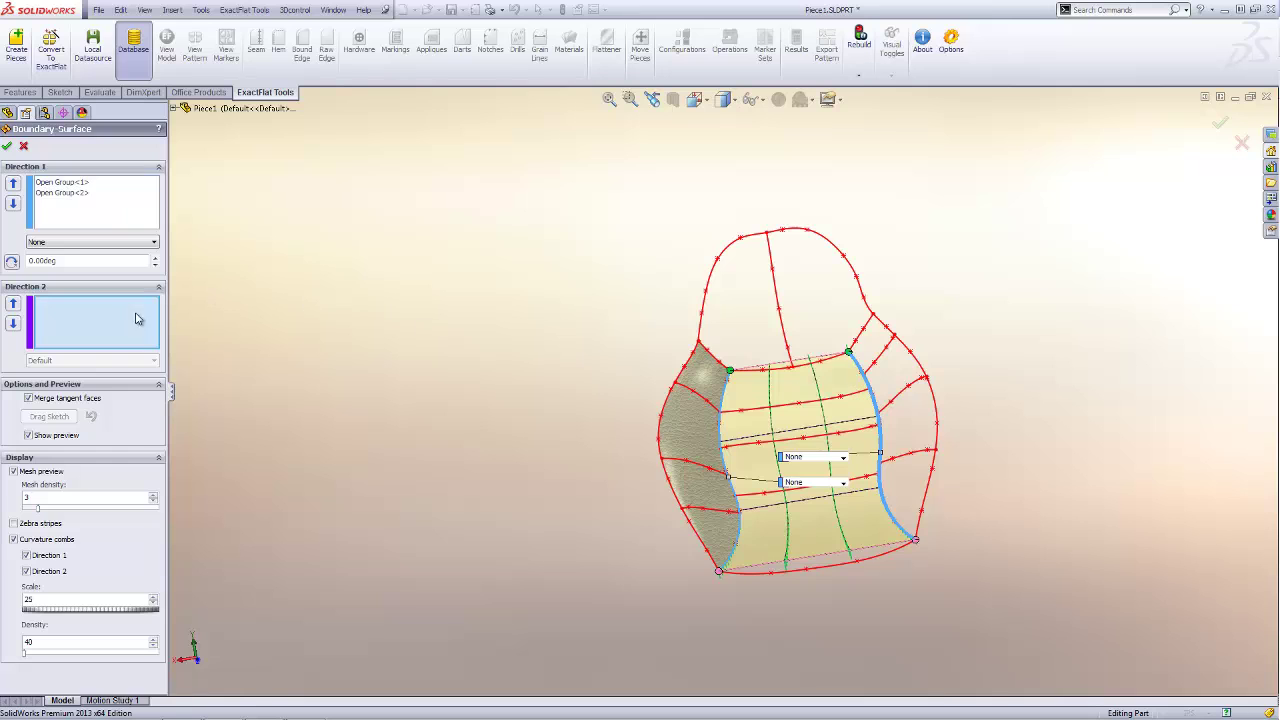
scroll(850, 575, up, 3)
click(810, 548)
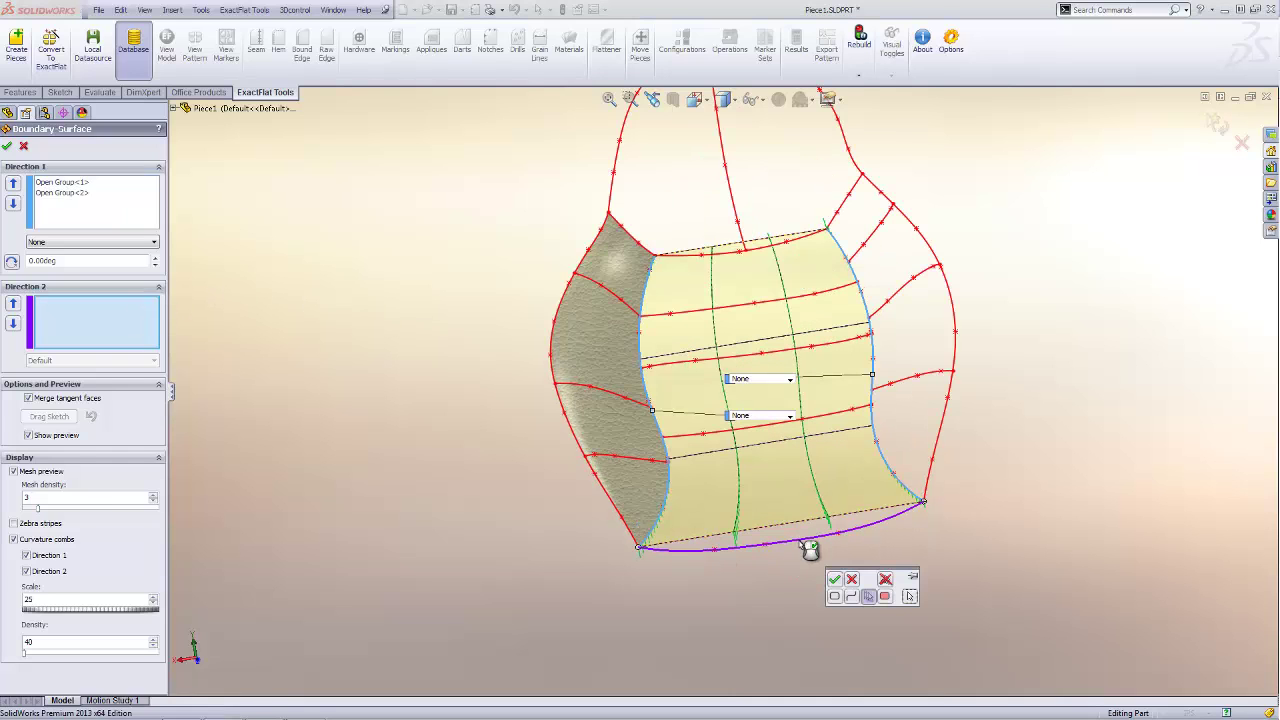
click(835, 580)
scroll(790, 455, up, 2)
click(770, 420)
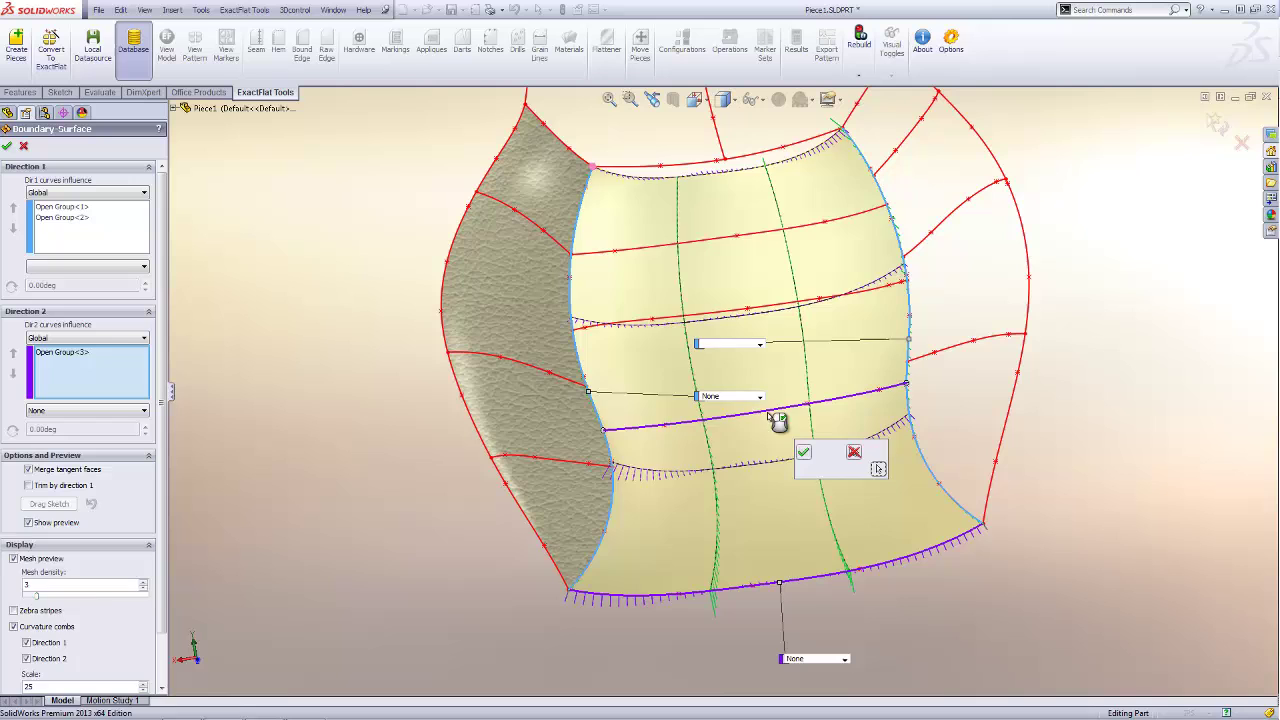
click(805, 450)
click(778, 292)
click(806, 252)
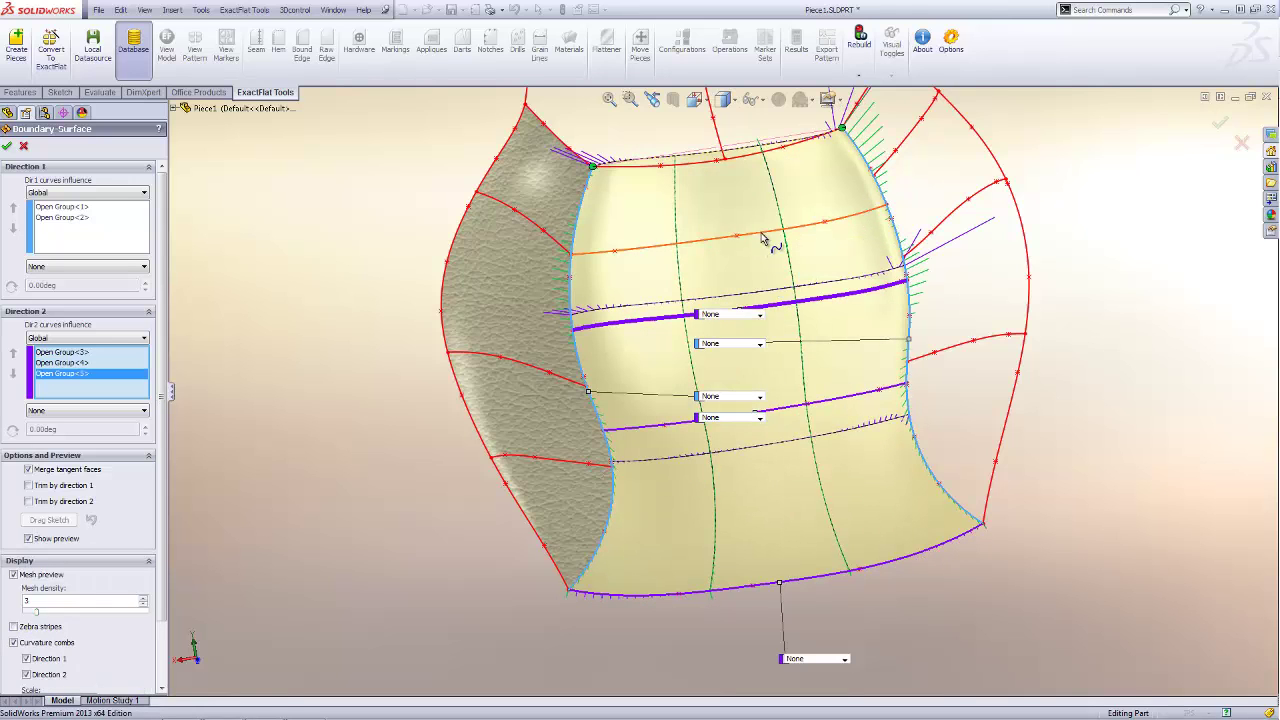
Add the upper seam and top curve, then accept the boundary surface
click(772, 226)
click(801, 183)
scroll(734, 177, up, 2)
scroll(734, 177, up, 2)
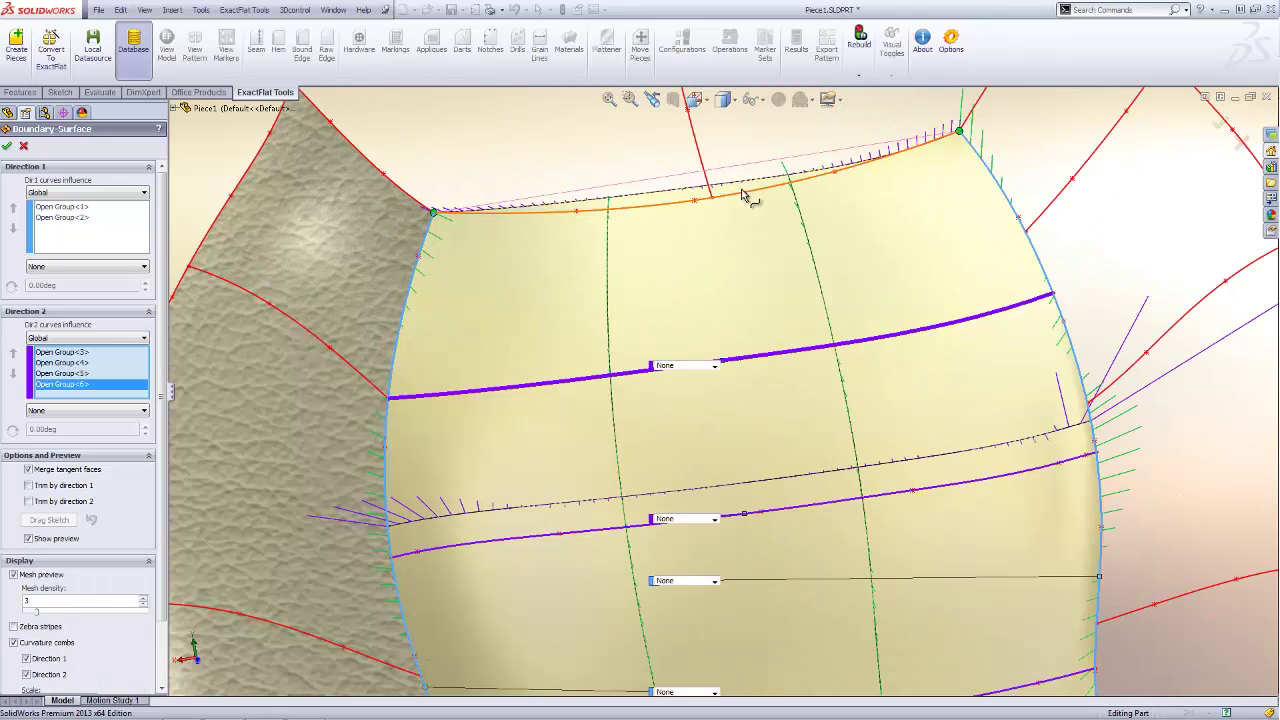
click(743, 195)
scroll(745, 200, down, 3)
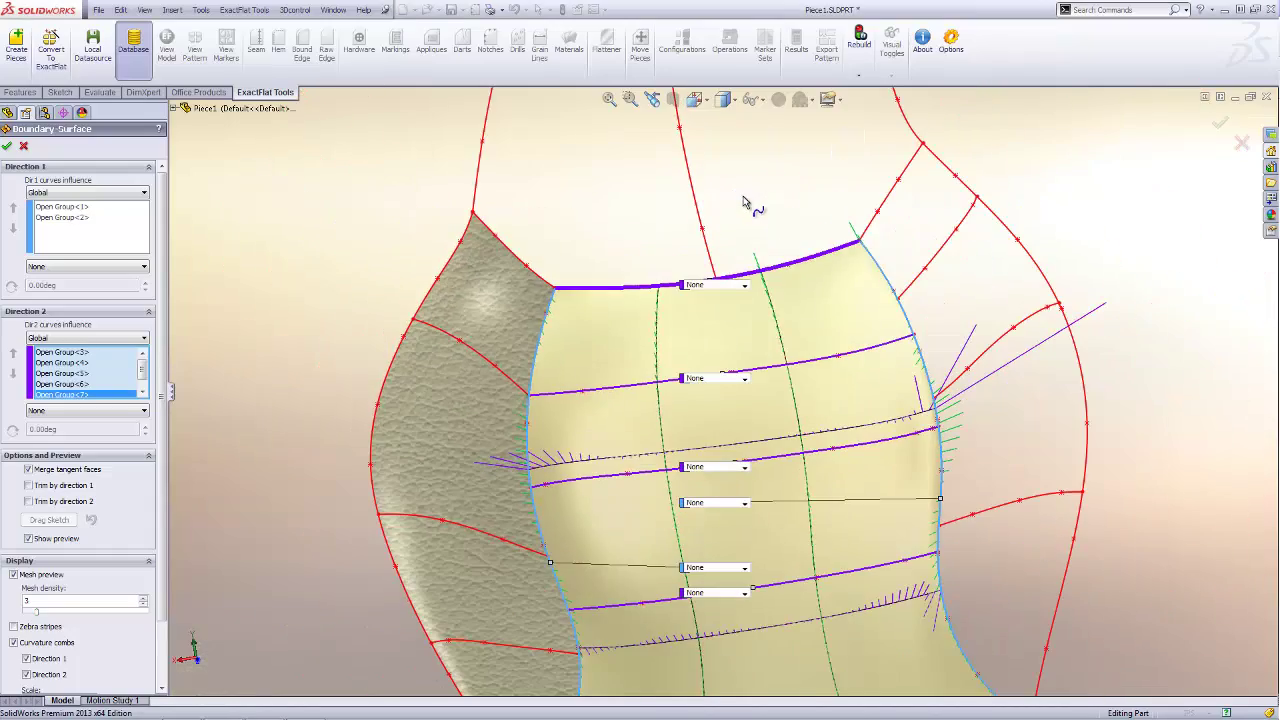
right_click(747, 198)
click(781, 278)
scroll(781, 278, down, 5)
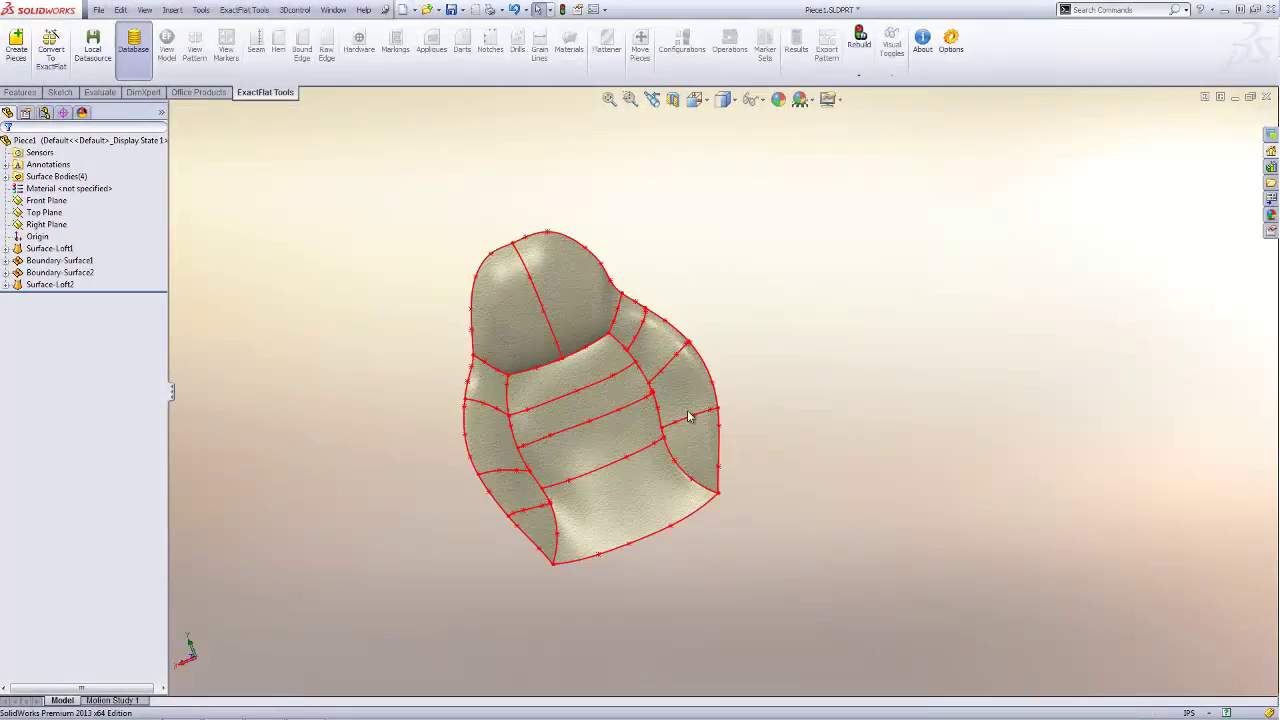
Save the part, create ExactFlat pieces from all four surfaces, and start the ExactFlat conversion
middle_drag(686, 420, 594, 346)
click(451, 9)
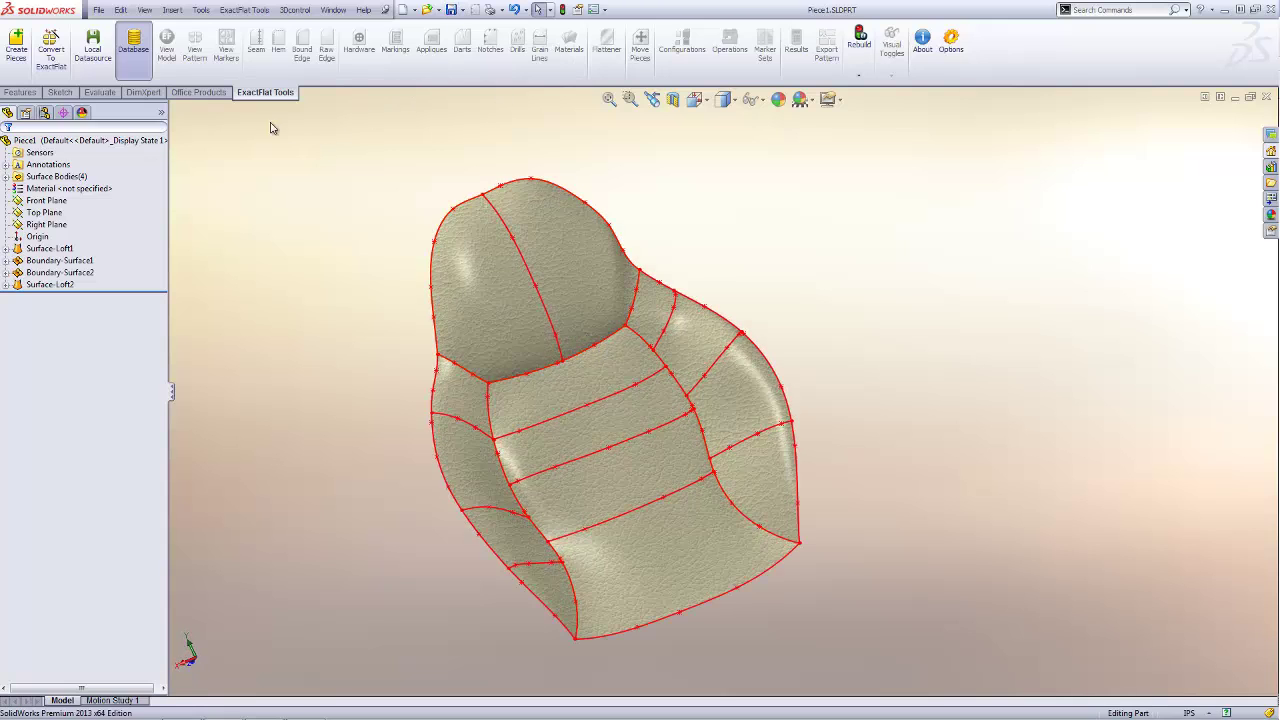
click(15, 46)
click(72, 299)
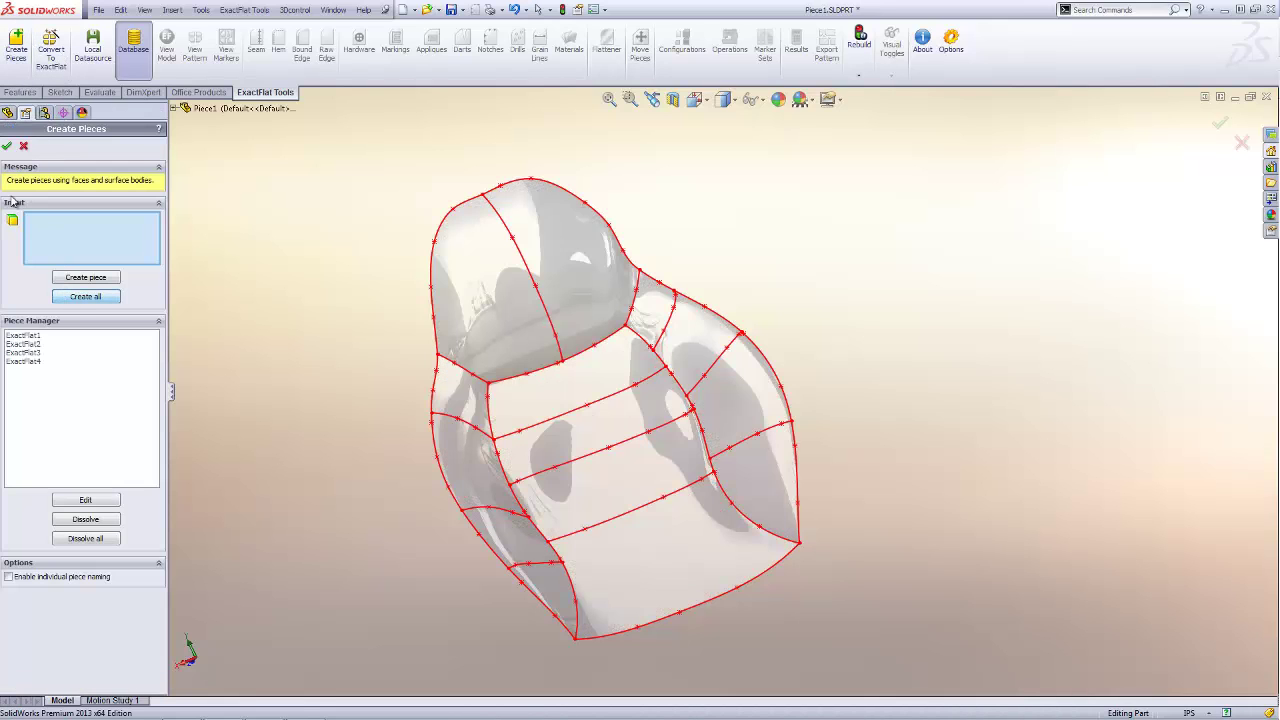
click(6, 147)
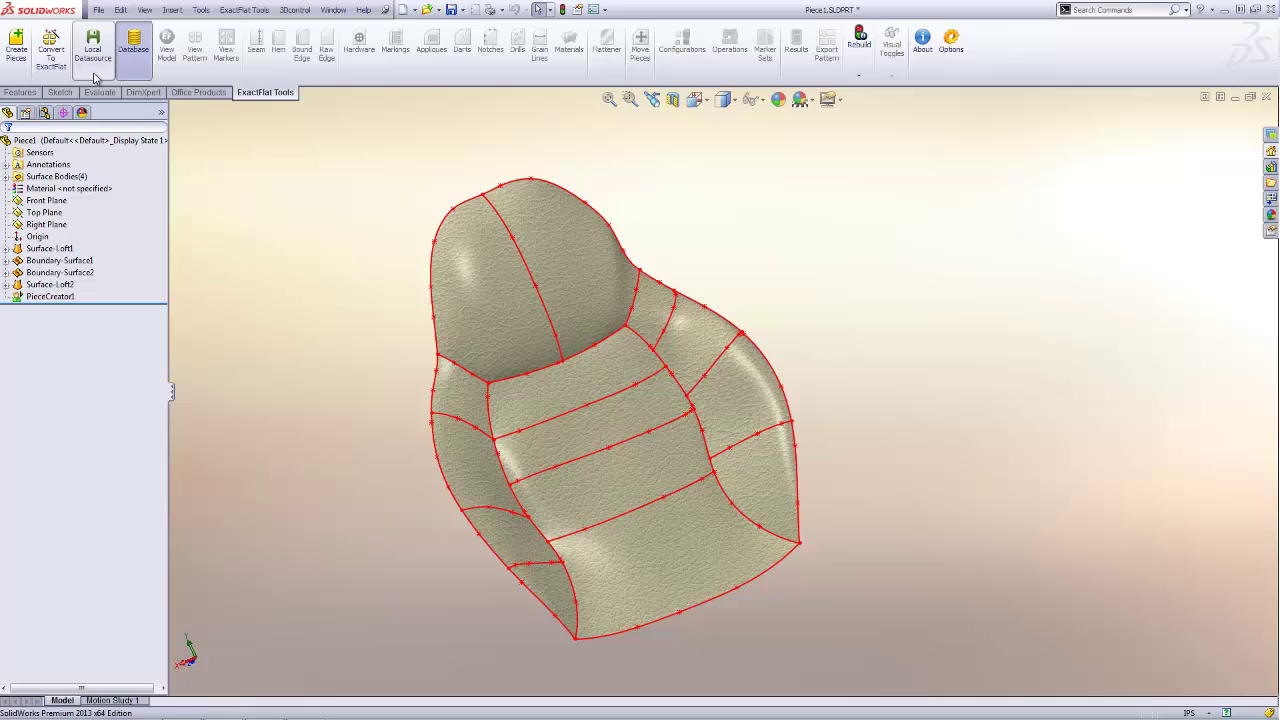
click(51, 50)
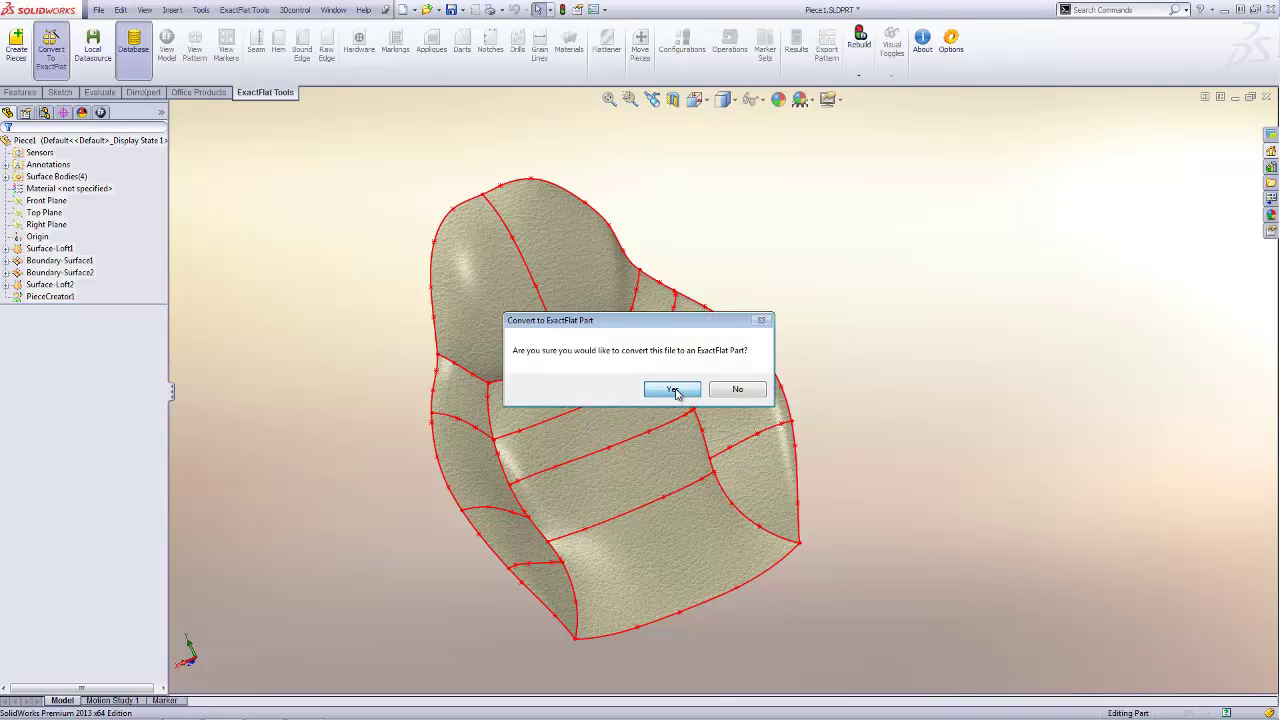
Confirm the conversion, assign material 96 to all four pieces, and select the head surface
click(673, 389)
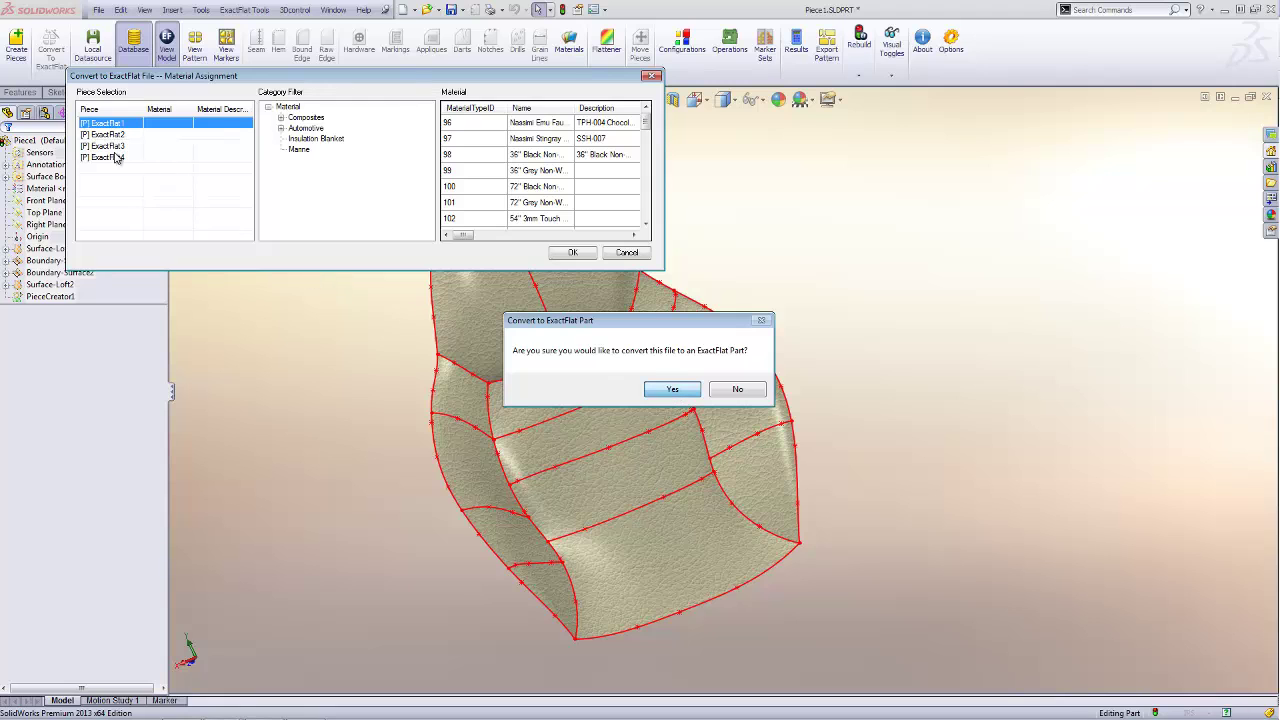
shift+click(117, 157)
click(463, 124)
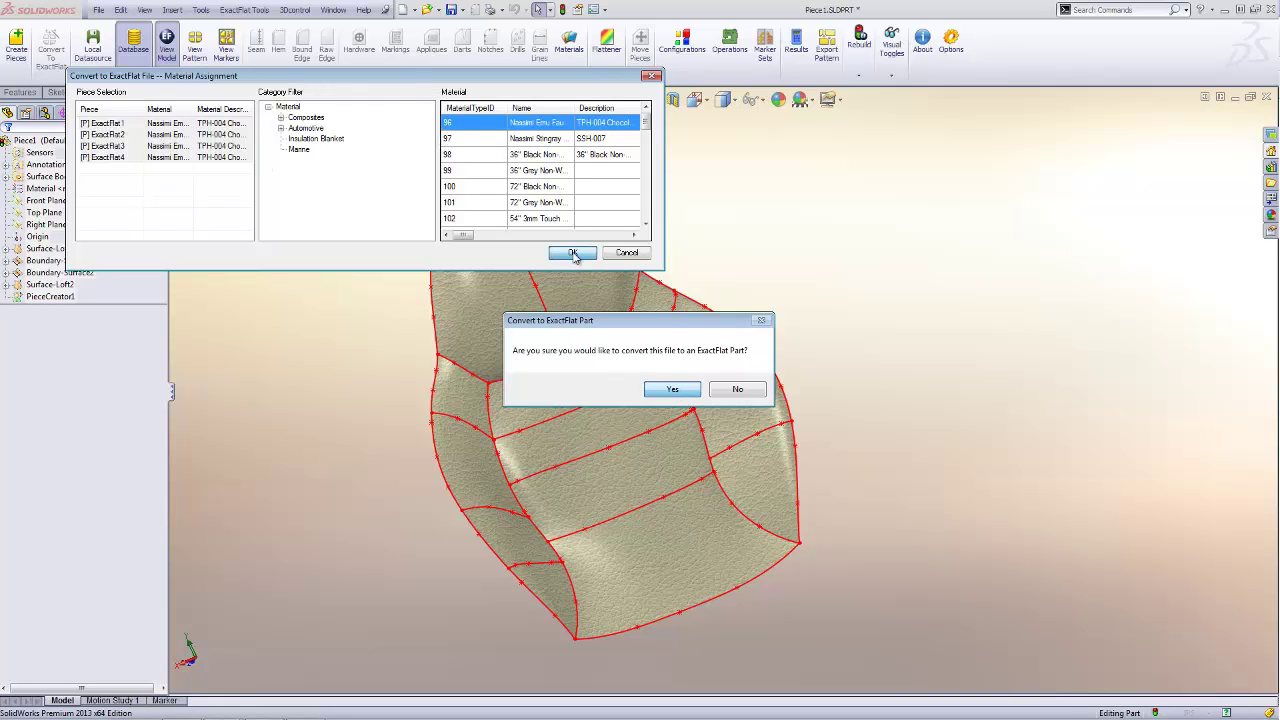
click(572, 253)
middle_drag(707, 241, 667, 174)
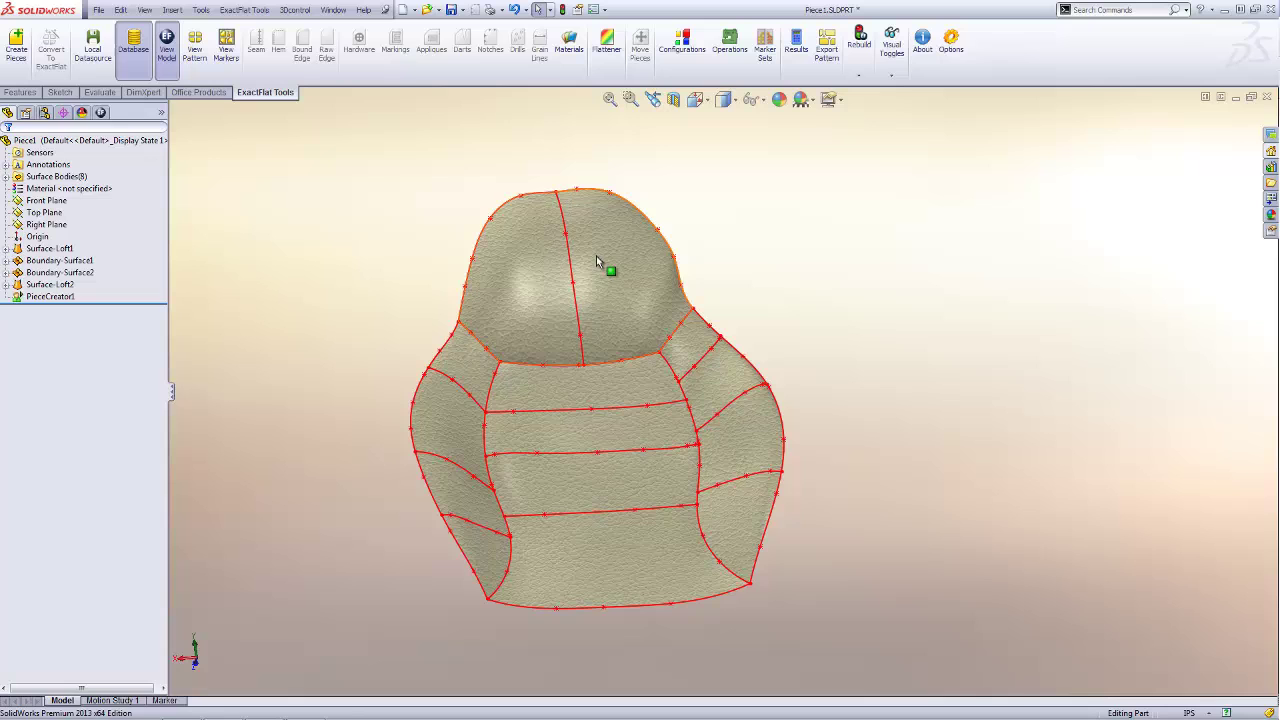
click(596, 255)
In the full-screen Flattener, remesh and optimize the pieces into flat 2D patterns
click(606, 45)
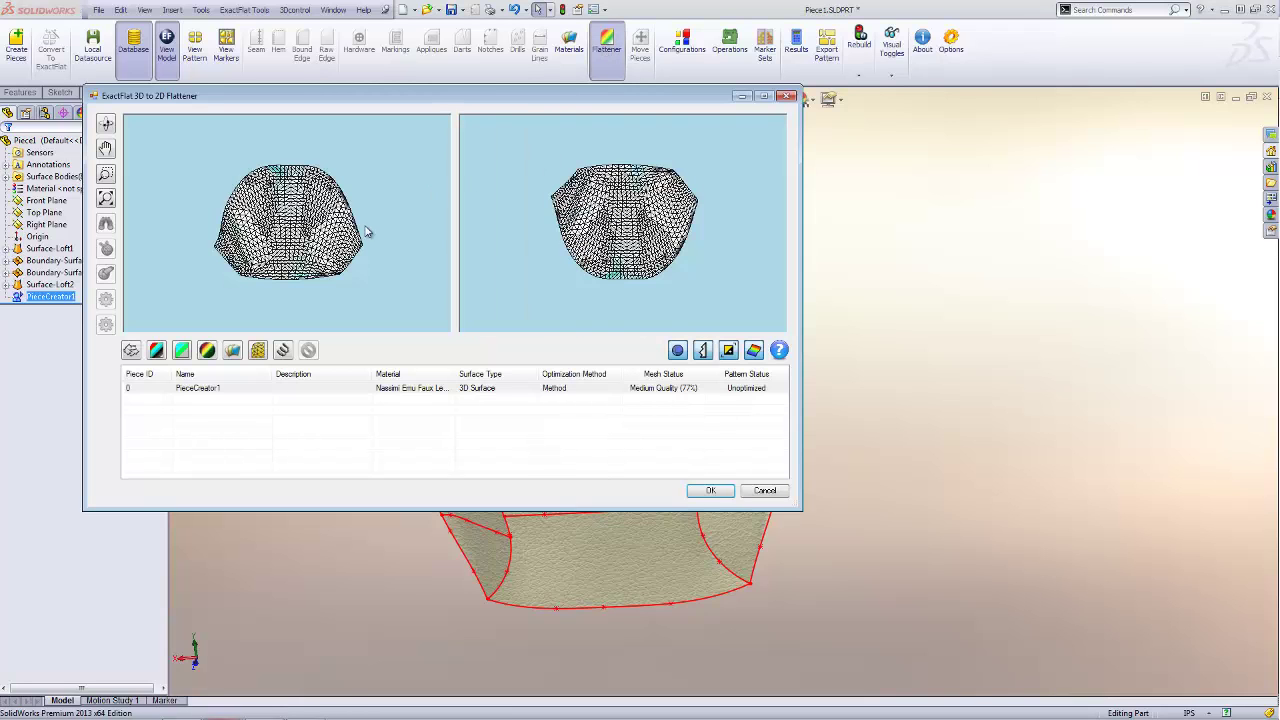
click(763, 96)
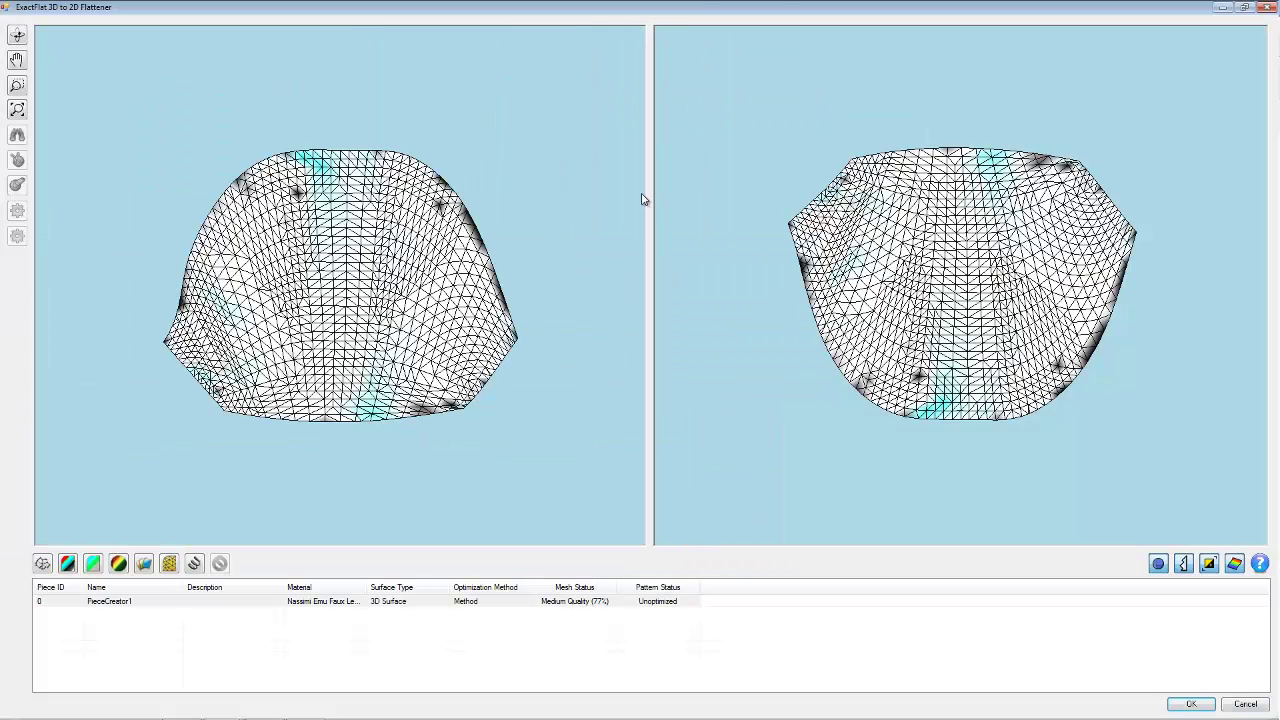
drag(571, 299, 400, 290)
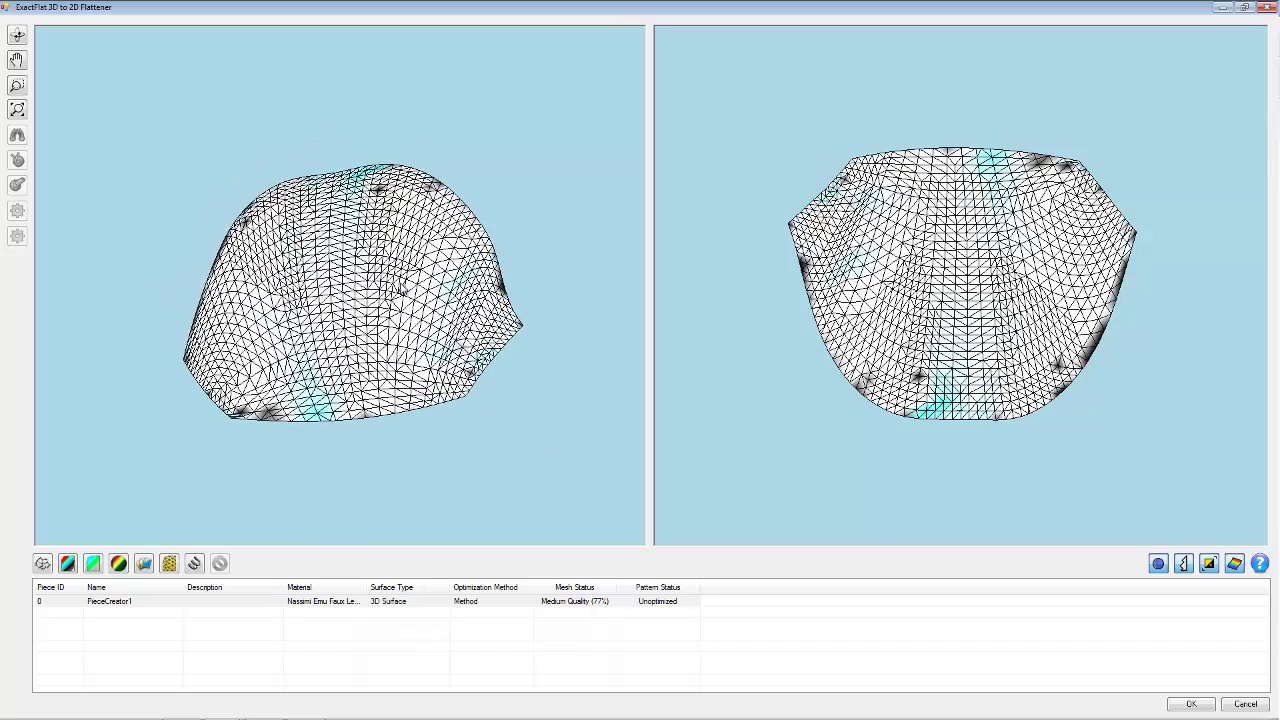
click(171, 565)
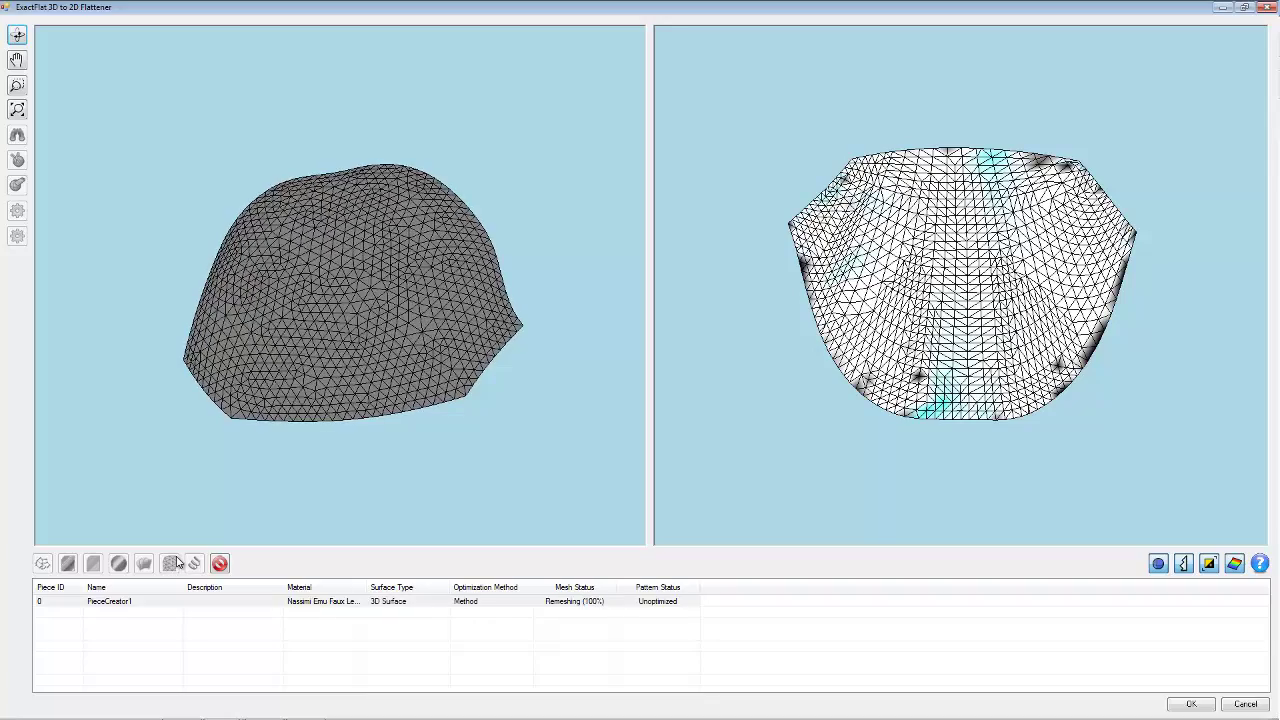
click(195, 564)
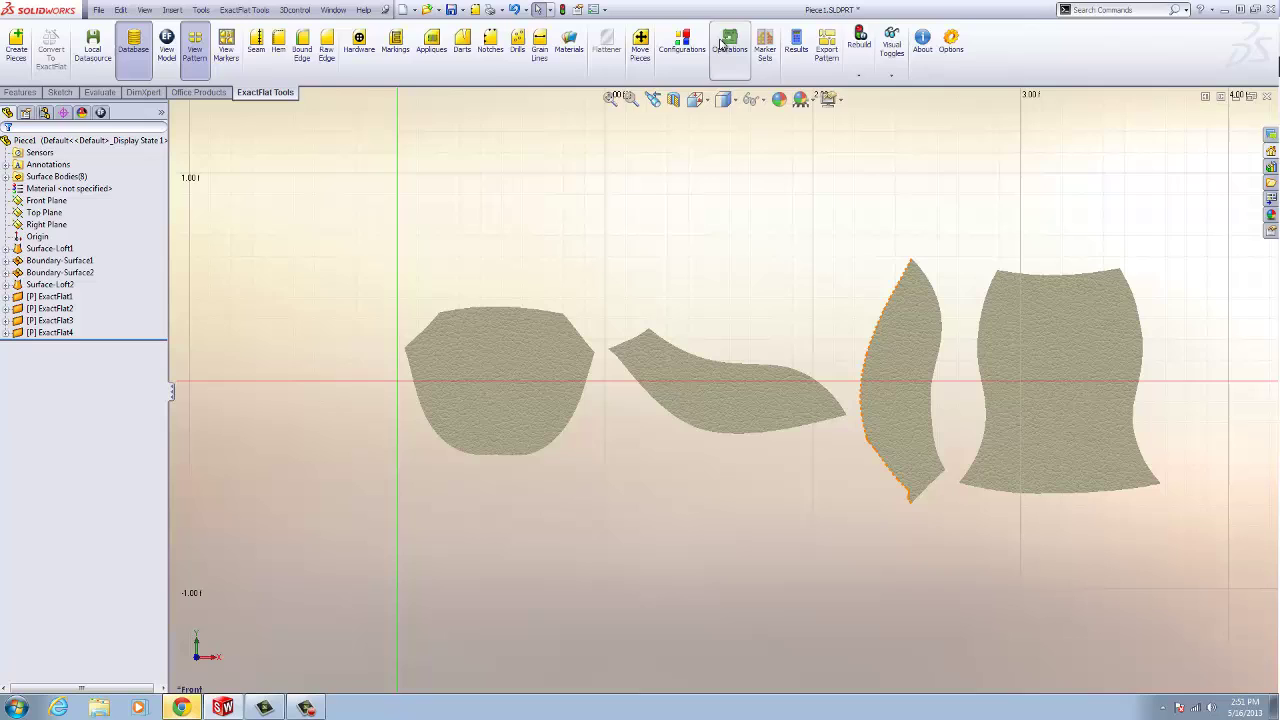
Rebuild the part from the Rebuild dropdown and zoom in on the patterns
click(863, 78)
click(873, 89)
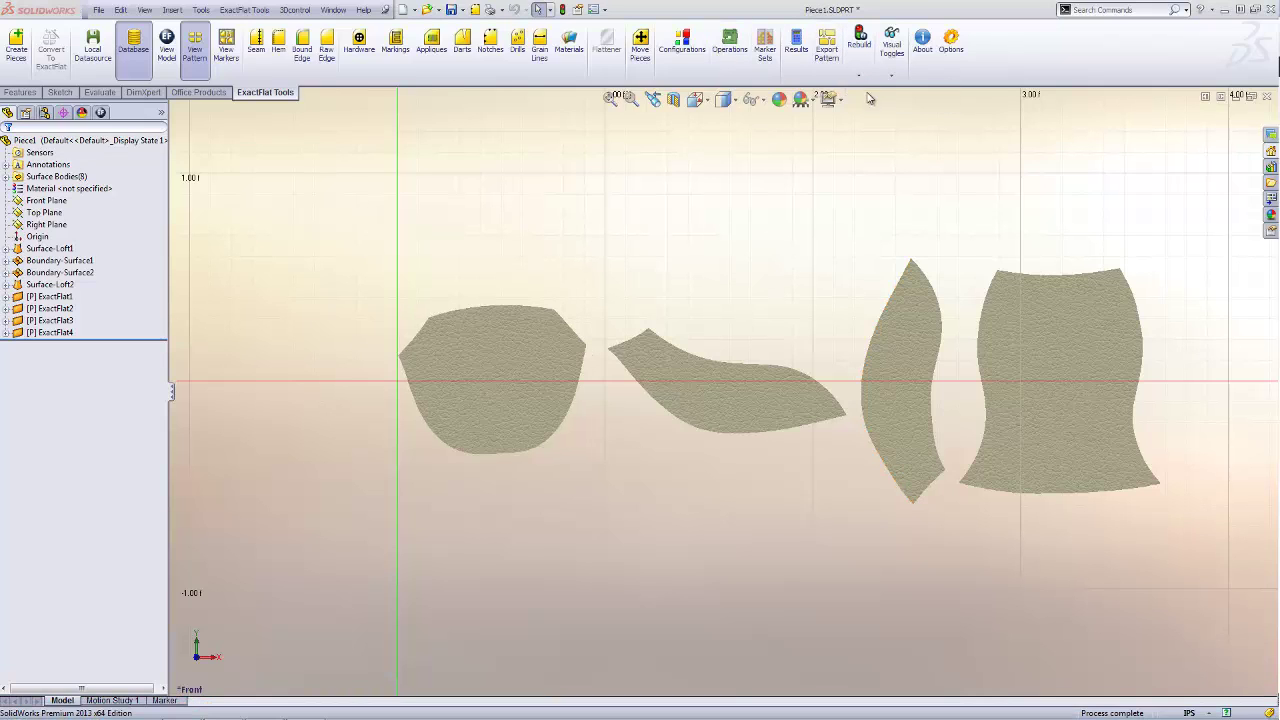
scroll(1040, 325, up, 1)
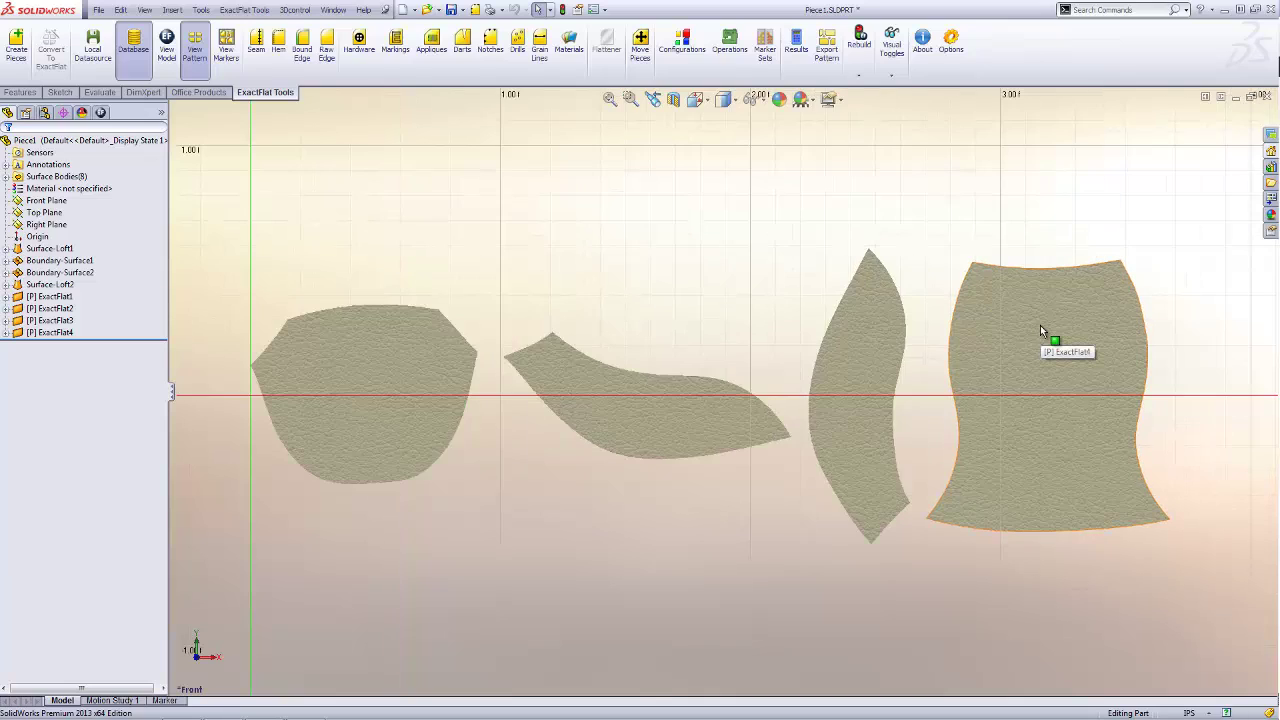